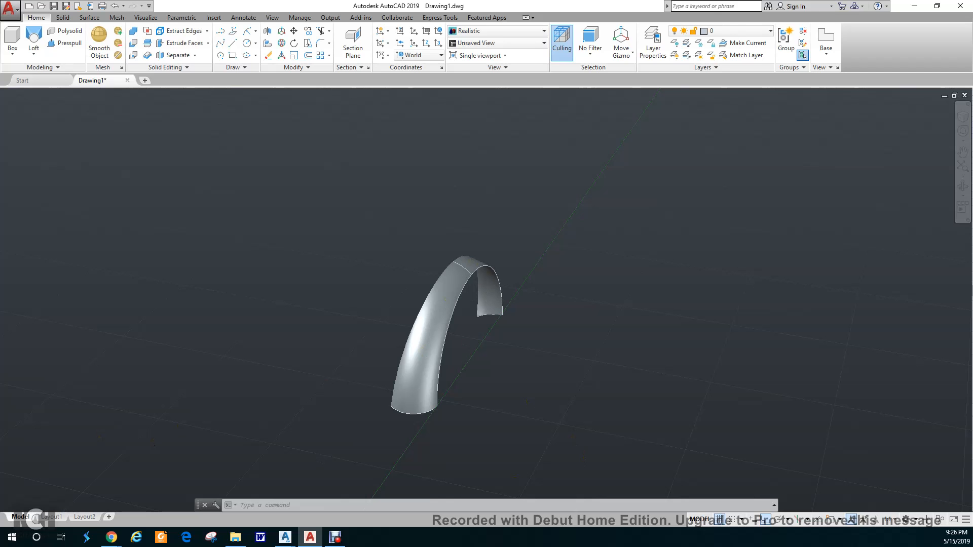
Step: Switch to the browser and review the radii and loft instructions of the Module 3a Problem 4 automobile fender
key(alt+Tab)
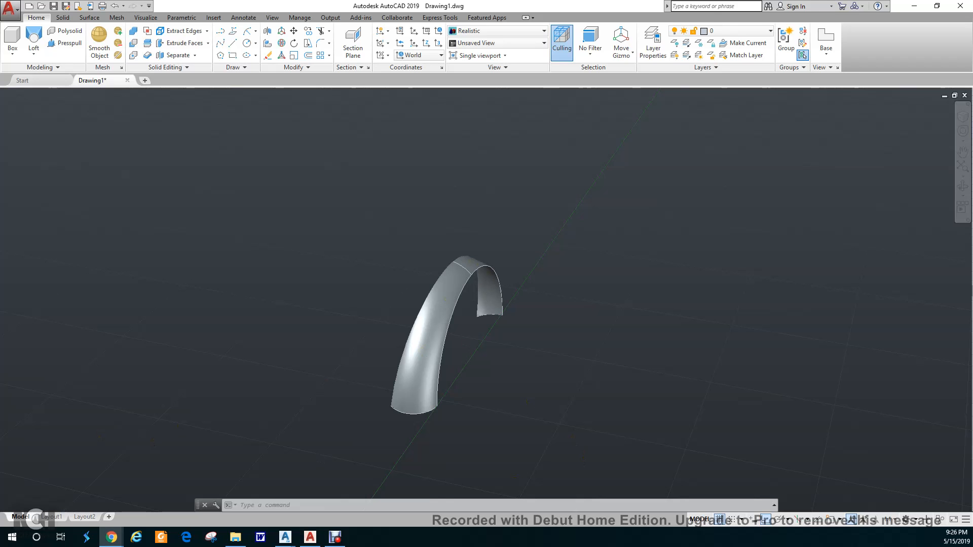
drag(0, 20, 550, 13)
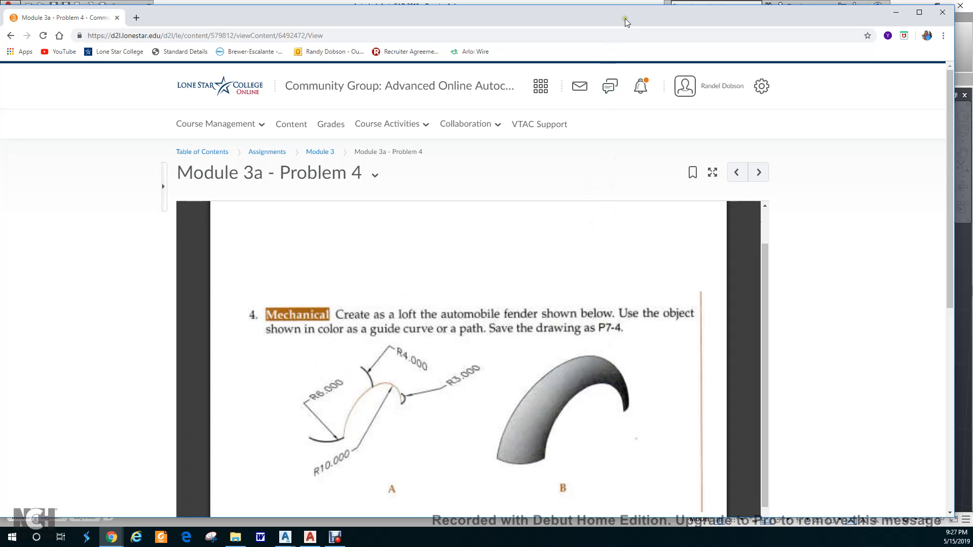
drag(645, 18, 0, 71)
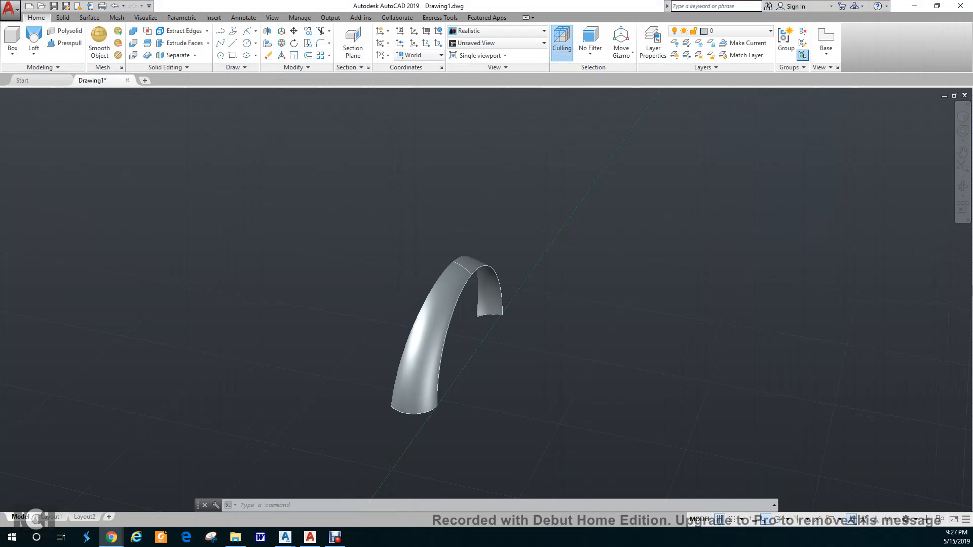
Step: Set the drawing's coordinate system to Left, with the fender and the empty space beside it in view
middle_drag(571, 322, 456, 234)
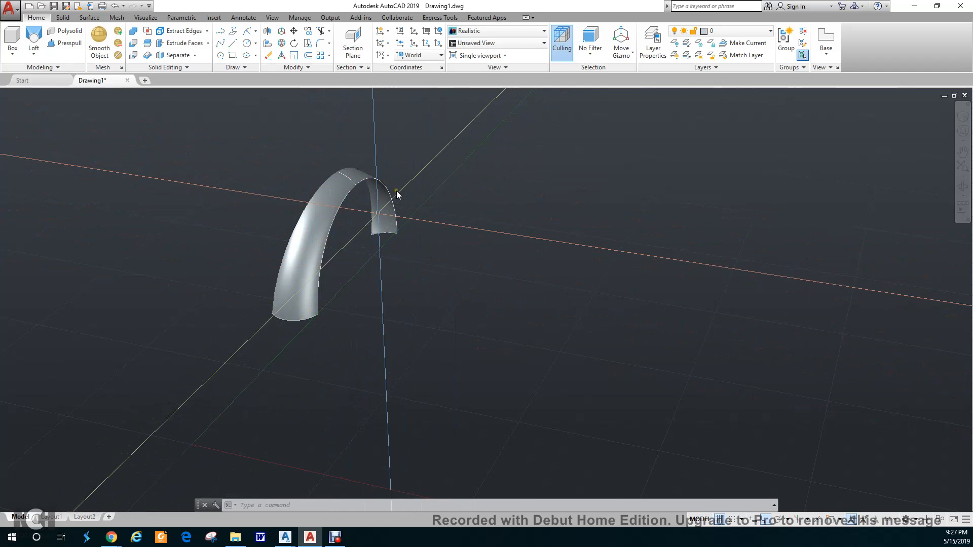
click(442, 55)
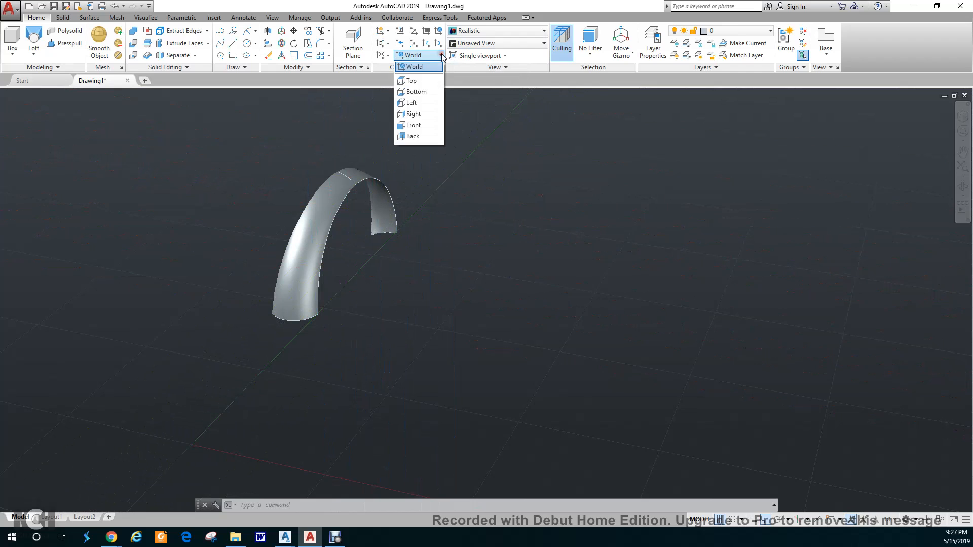
click(412, 103)
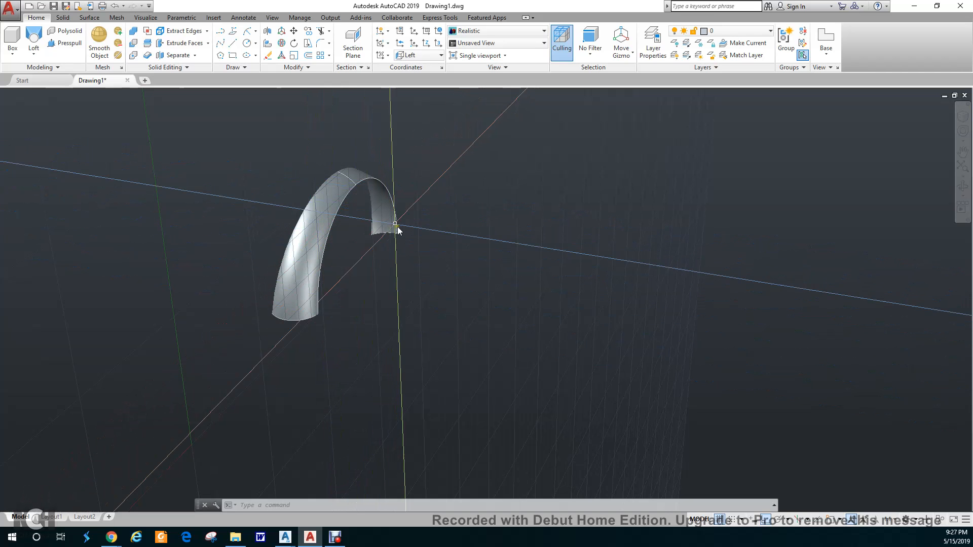
middle_drag(440, 258, 393, 325)
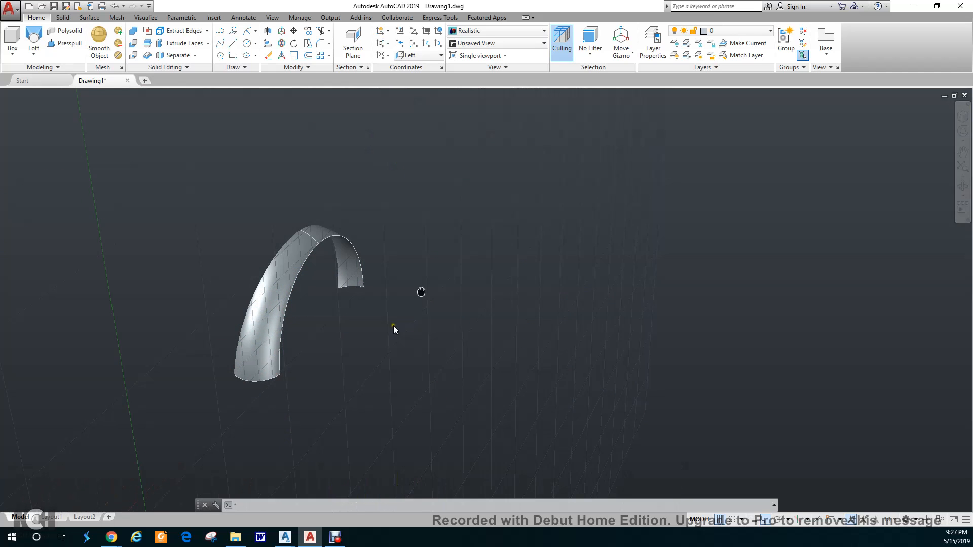
click(962, 187)
drag(735, 255, 699, 260)
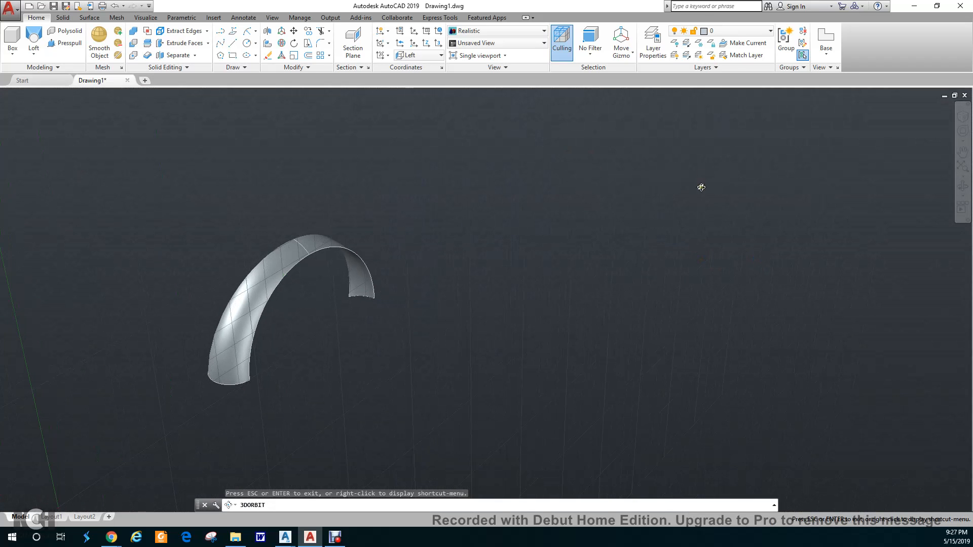
key(Escape)
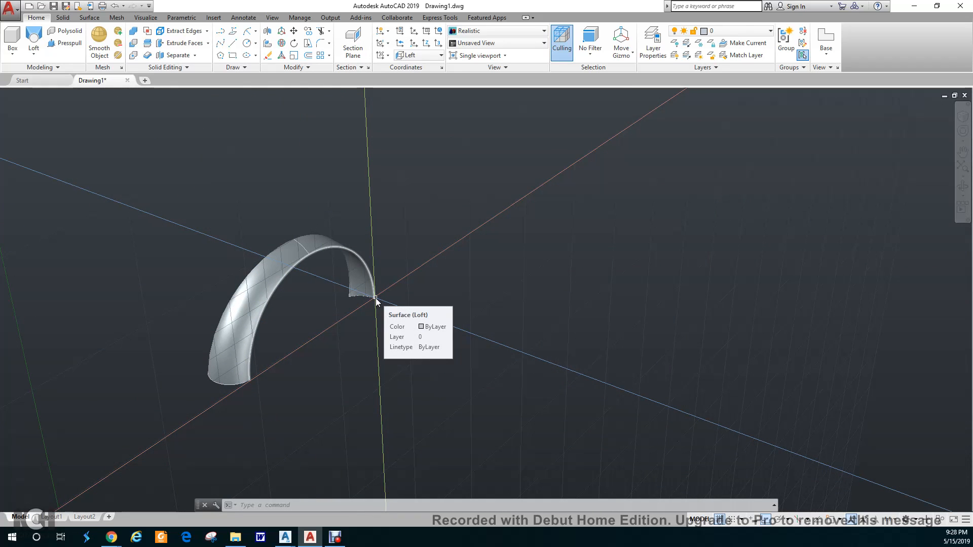
Step: Draw a start-end-radius arc in the empty space behind the fender, with its end 20 units from the start and radius 10
click(248, 31)
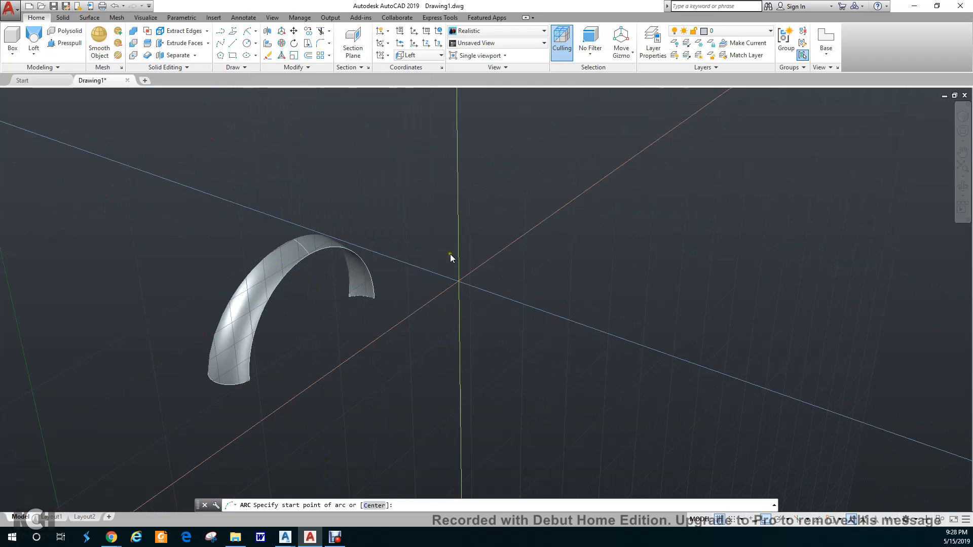
click(445, 247)
text(e)
key(Return)
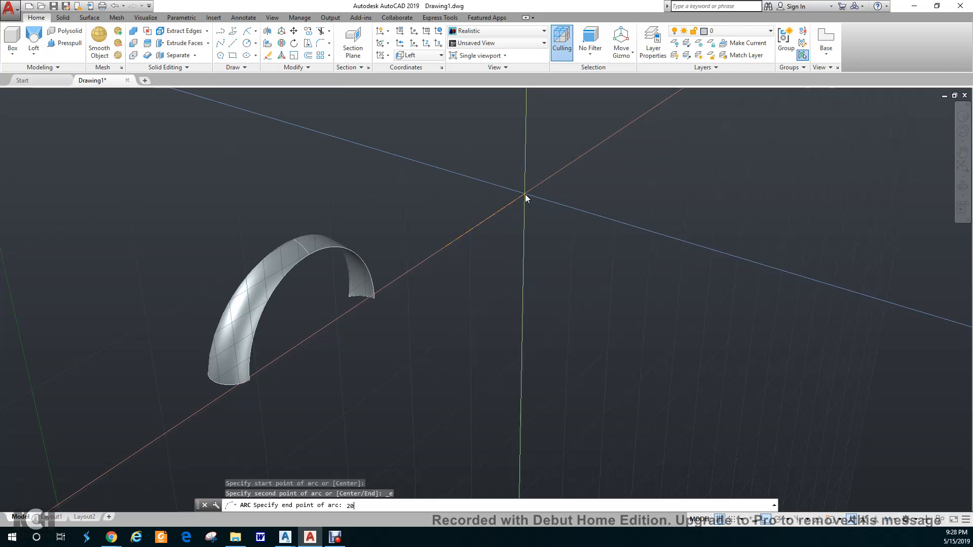
key(Return)
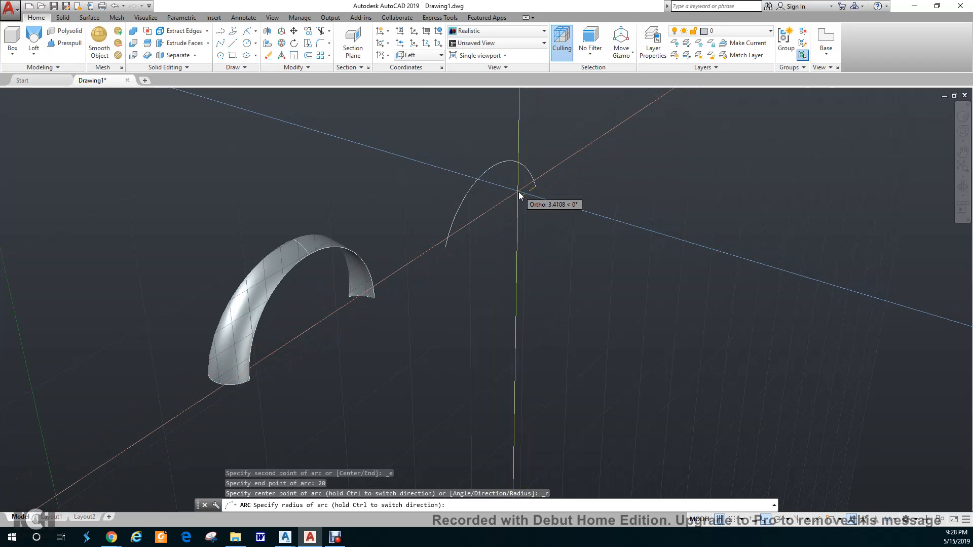
text(10)
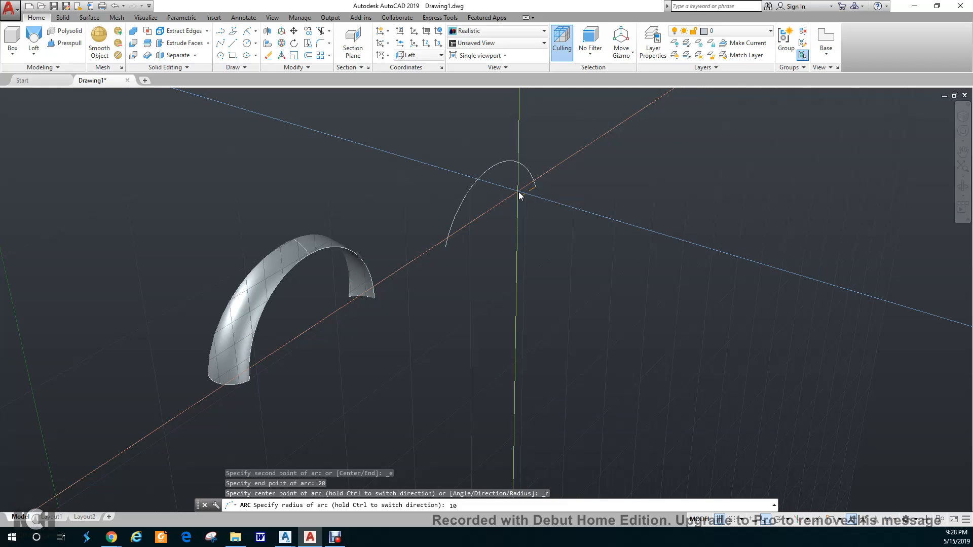
key(Return)
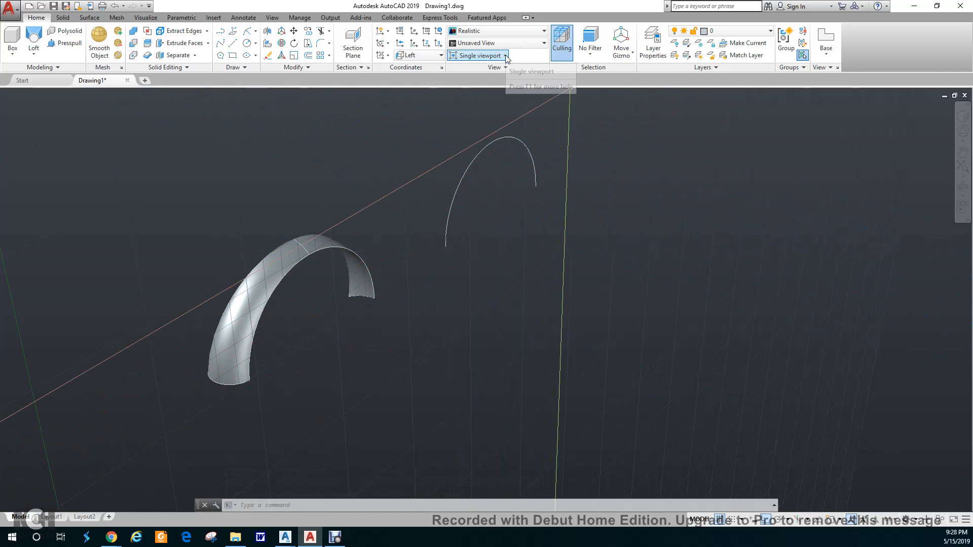
Step: Set the coordinate system to Top and check the profile arc radii in the browser's fender assignment
click(441, 55)
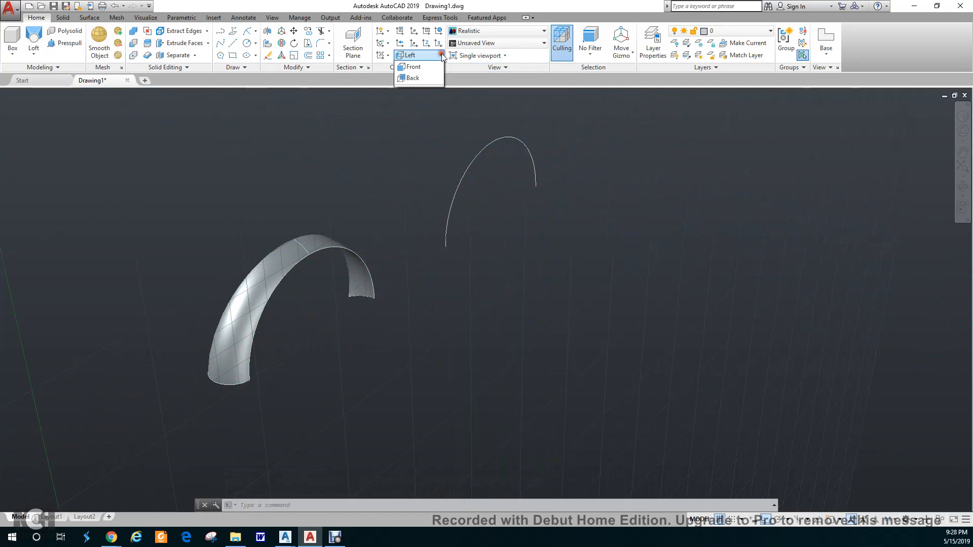
click(412, 81)
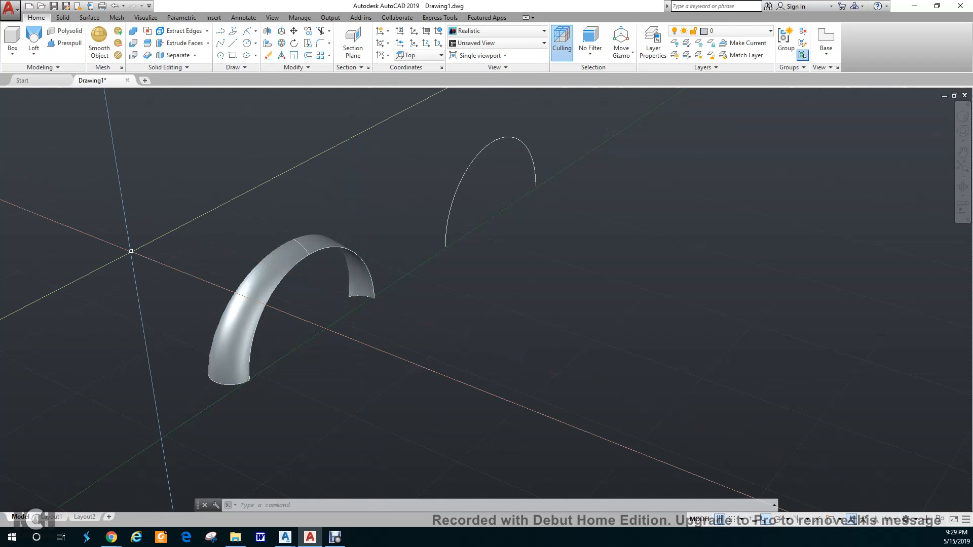
click(111, 537)
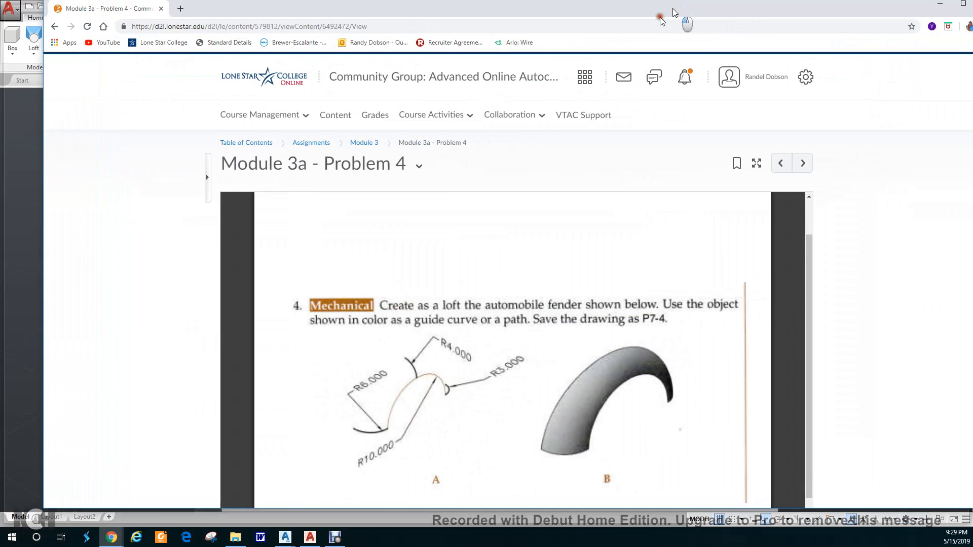
drag(656, 19, 656, 23)
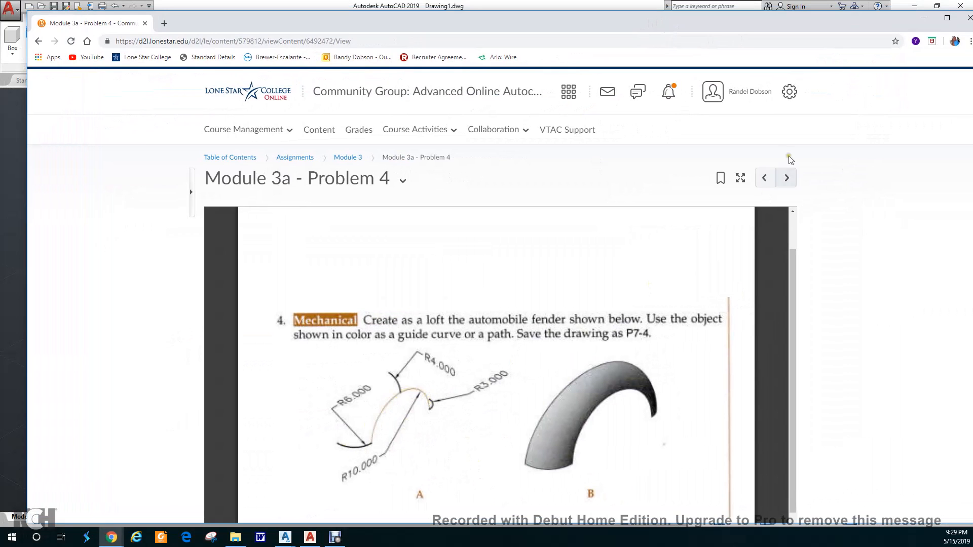
drag(848, 23, 0, 12)
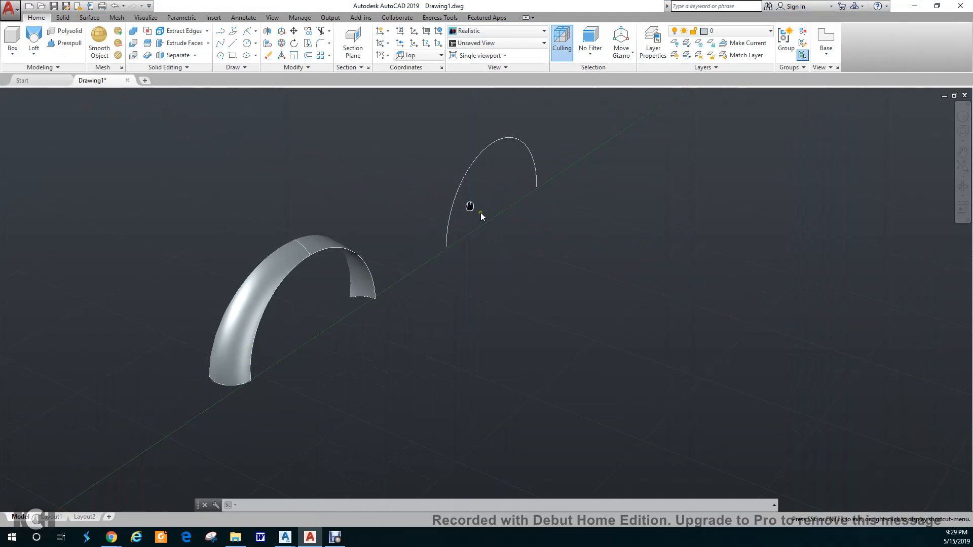
Step: Draw a start-end-radius arc of radius 6 from the front endpoint of the large arc, ending at a freely picked point
middle_drag(467, 204, 521, 266)
key(Escape)
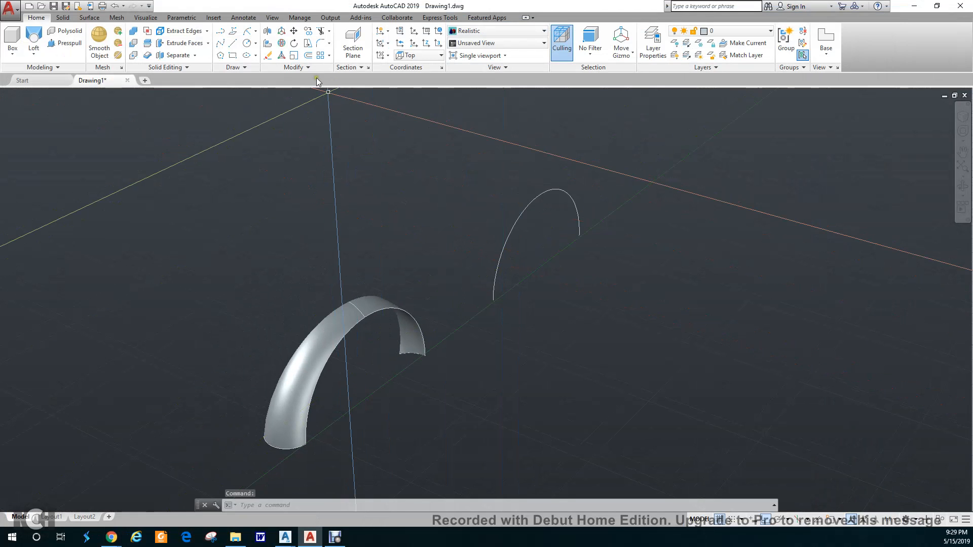
click(247, 32)
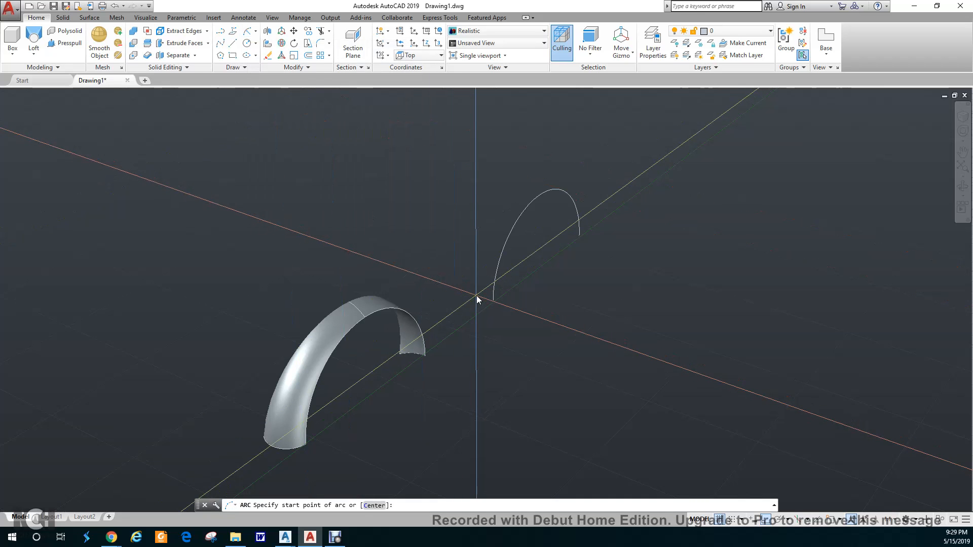
text(end)
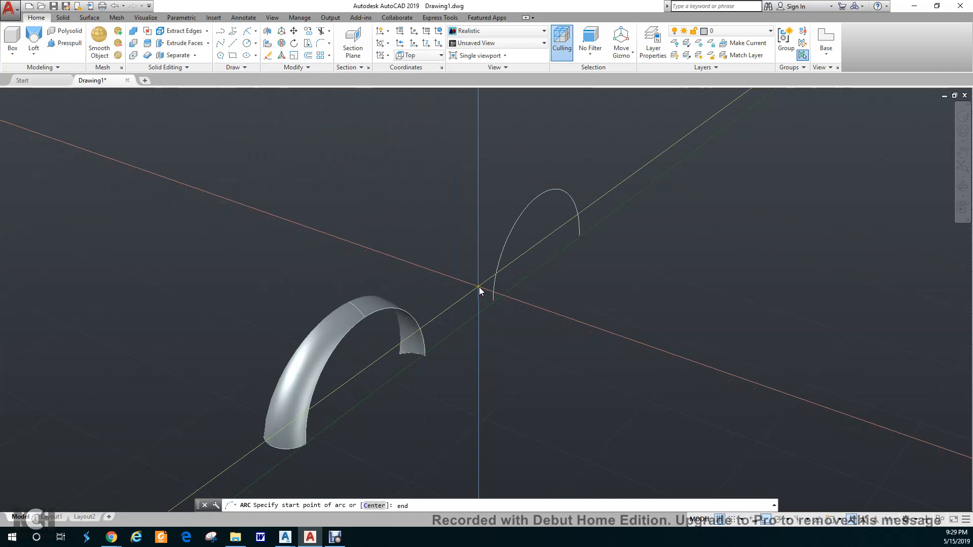
key(Return)
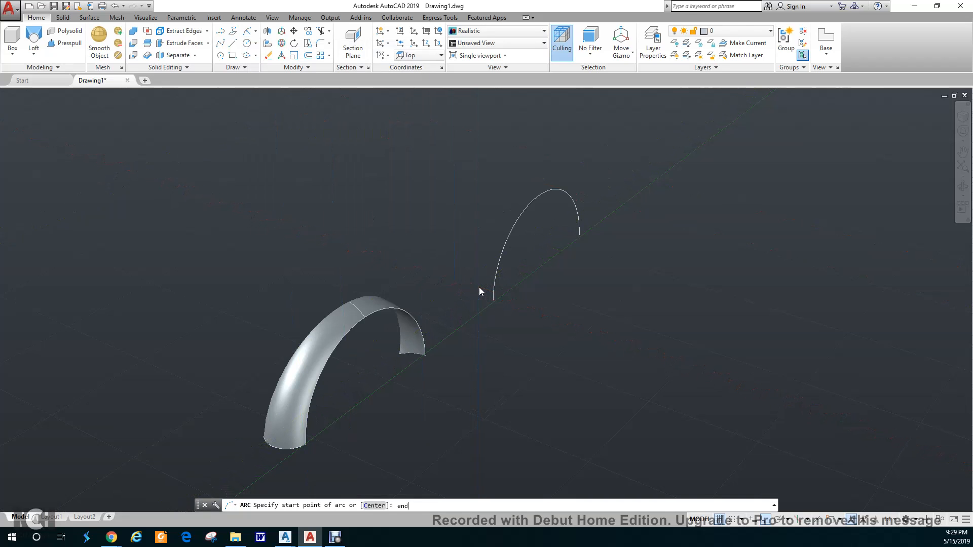
click(493, 299)
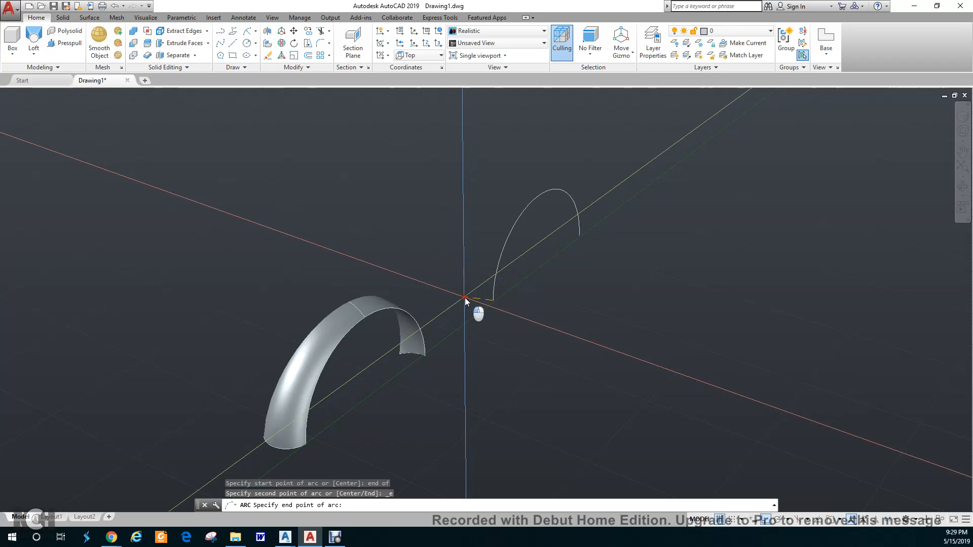
click(465, 297)
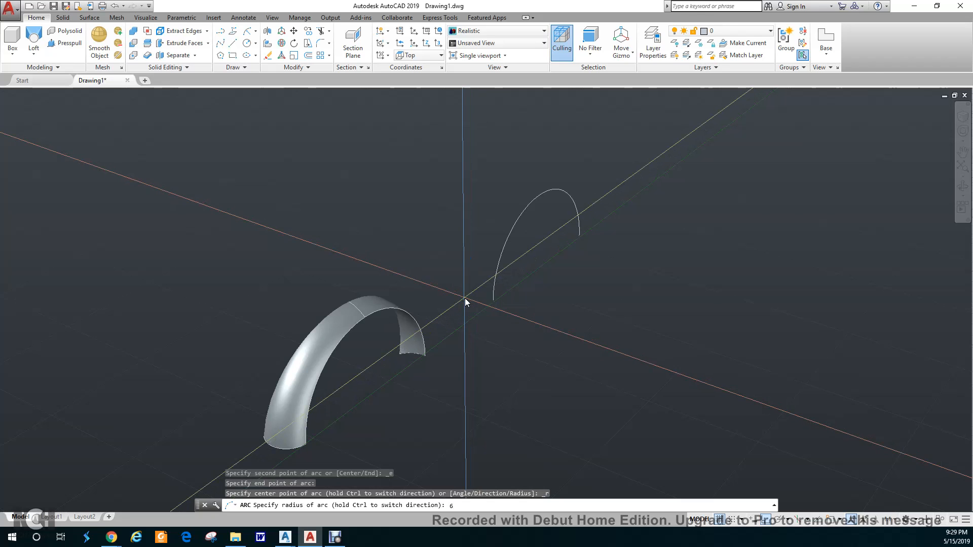
key(Return)
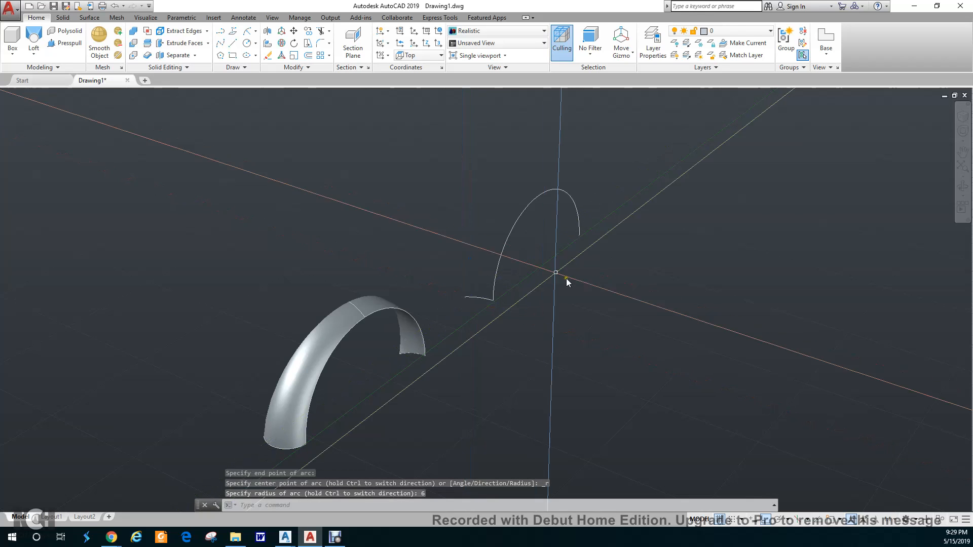
middle_drag(509, 296, 483, 297)
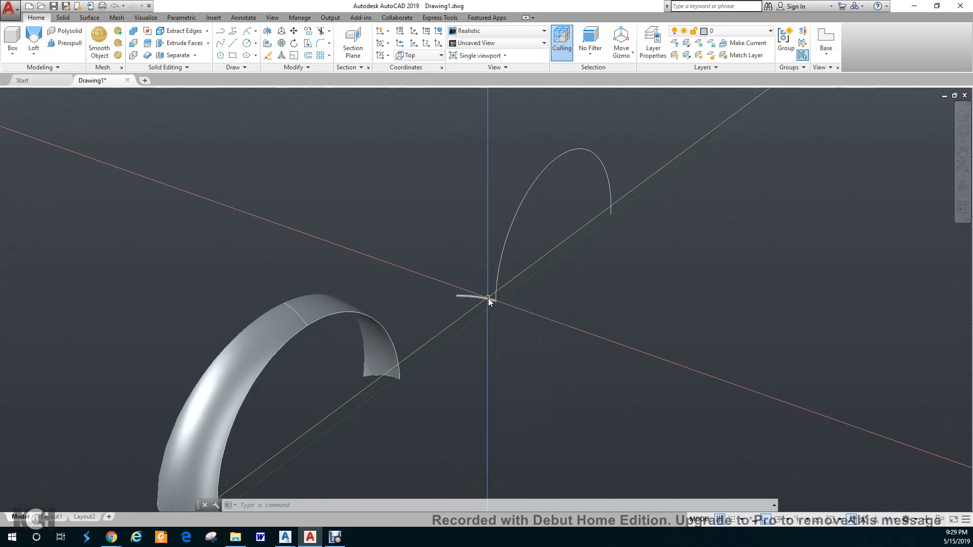
click(487, 299)
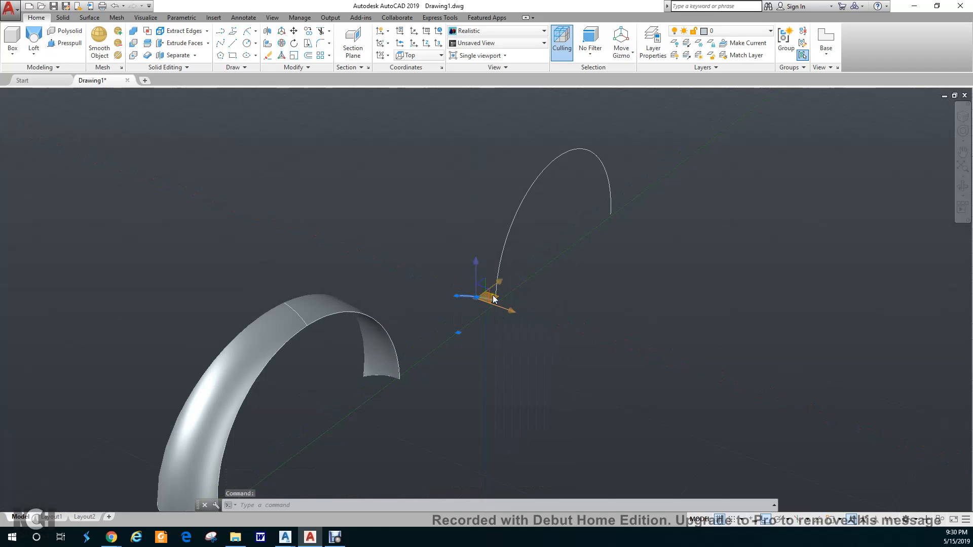
mouse_move(477, 298)
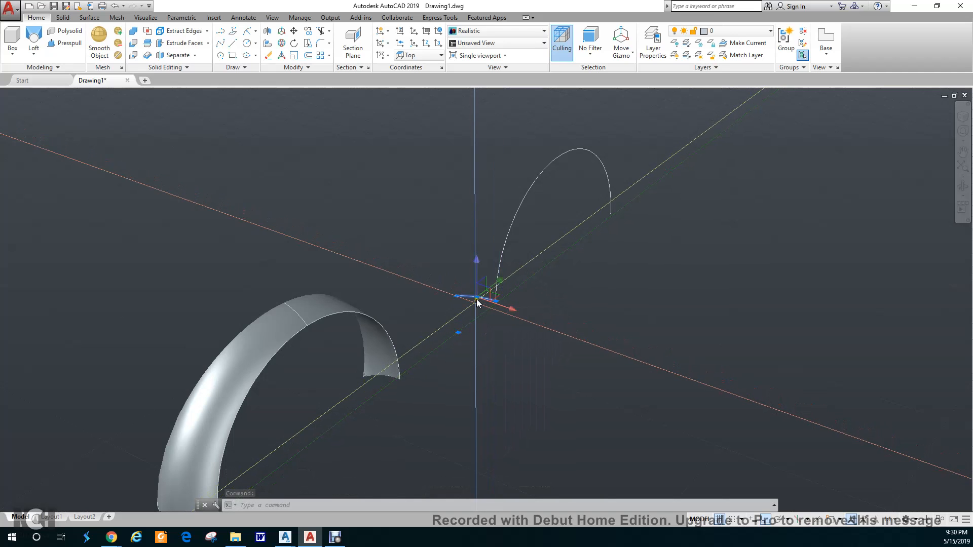
click(476, 297)
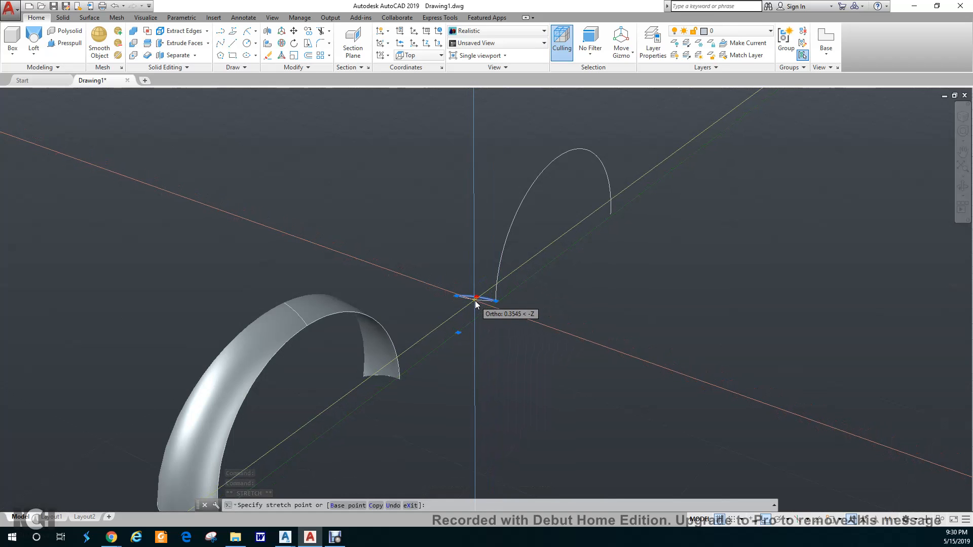
scroll(475, 306, up, 2)
key(Escape)
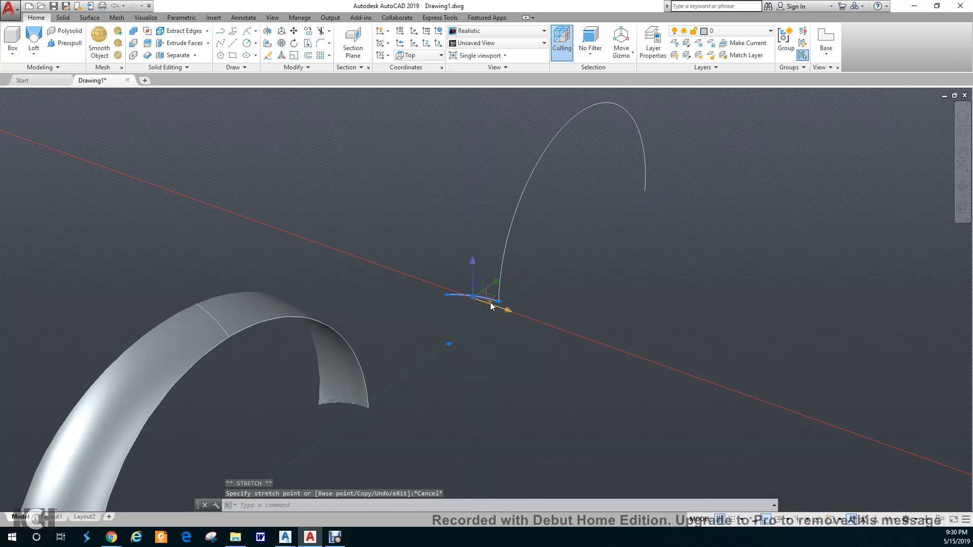
click(495, 302)
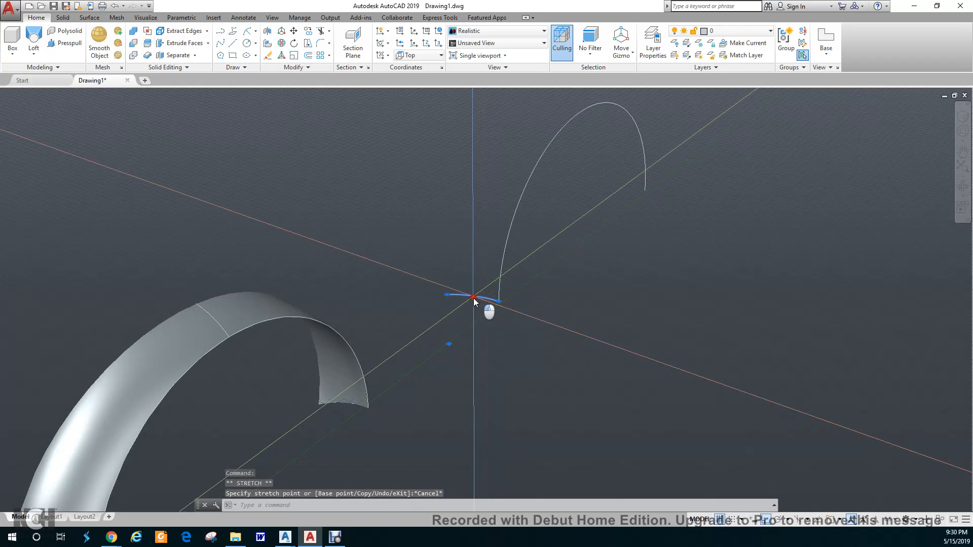
key(Escape)
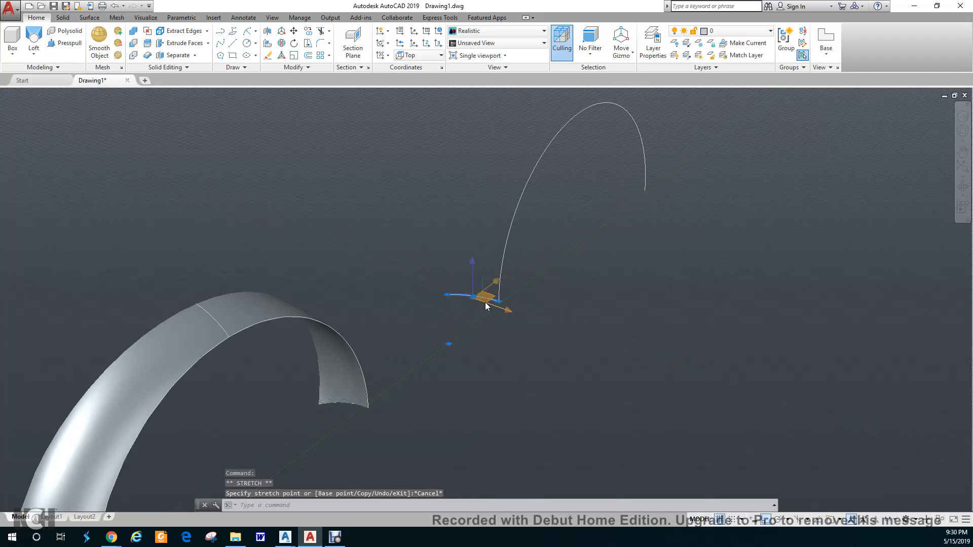
Step: Turn off the UCS icon display with the UCSICON command
text(ucsicon)
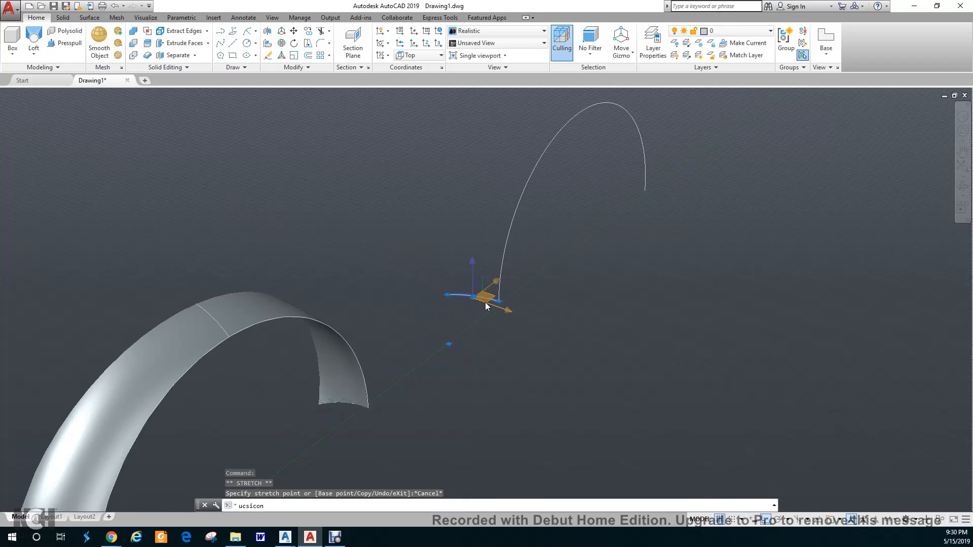
key(Return)
text(off)
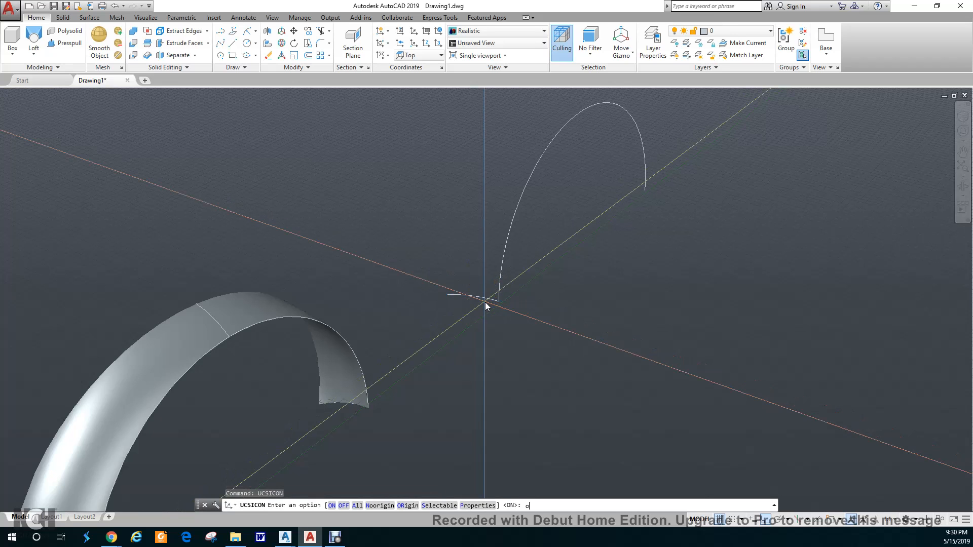
key(Return)
key(Escape)
key(Escape)
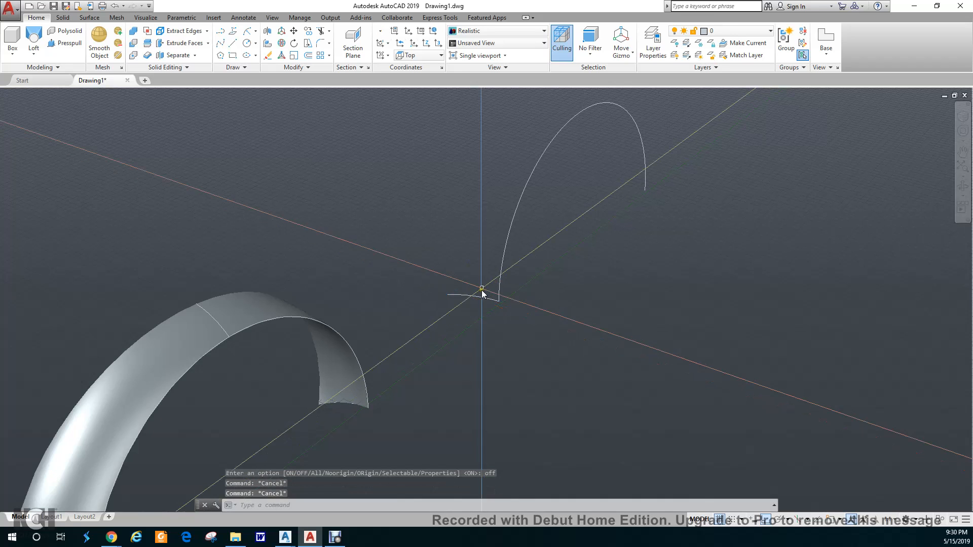
click(485, 299)
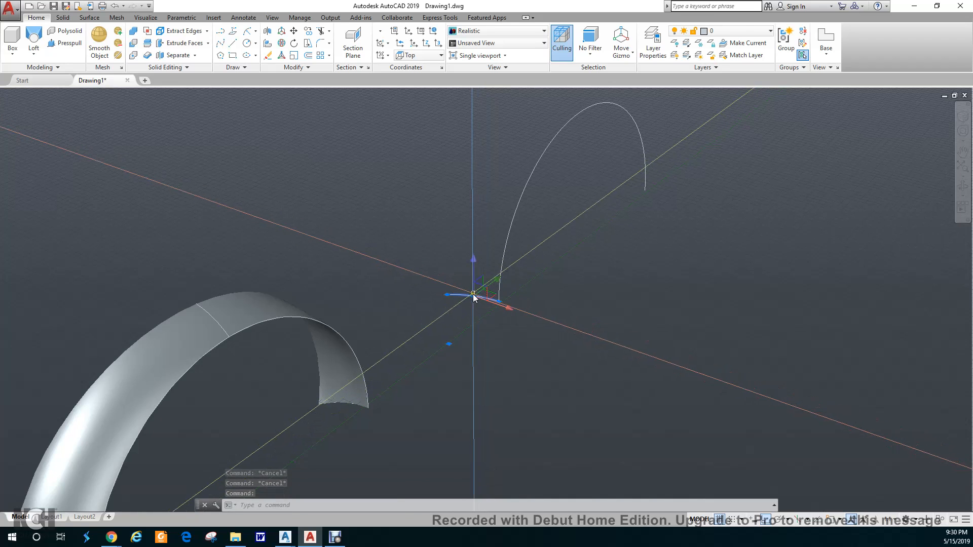
click(475, 303)
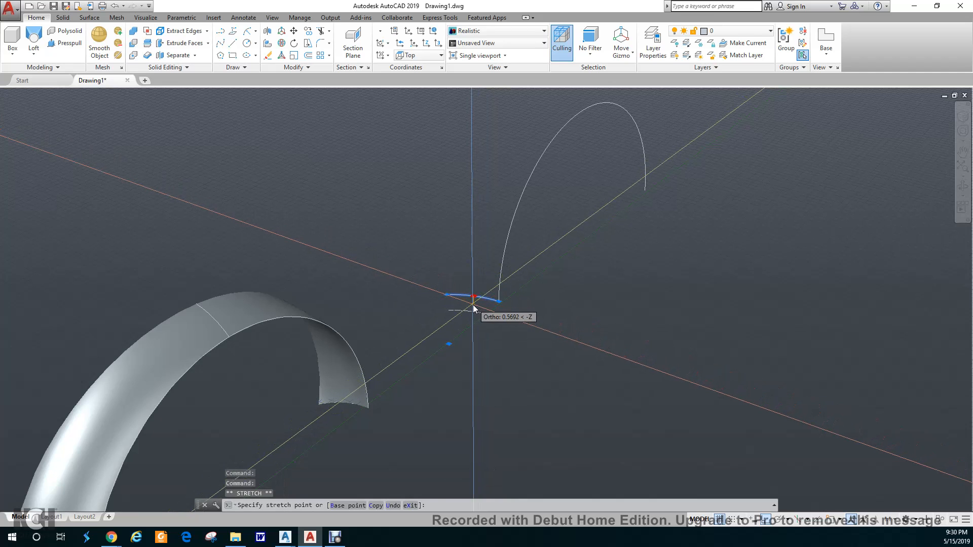
key(Escape)
scroll(467, 296, up, 1)
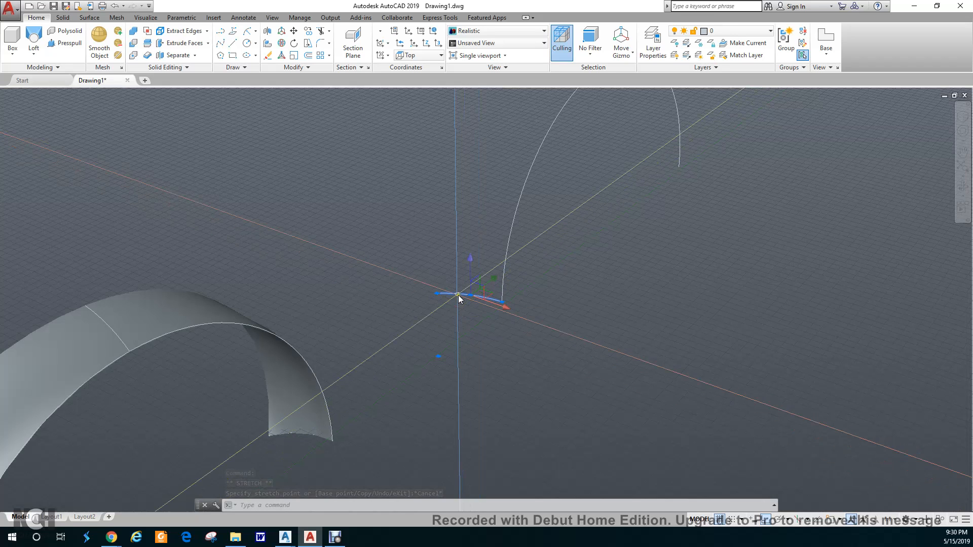
click(471, 295)
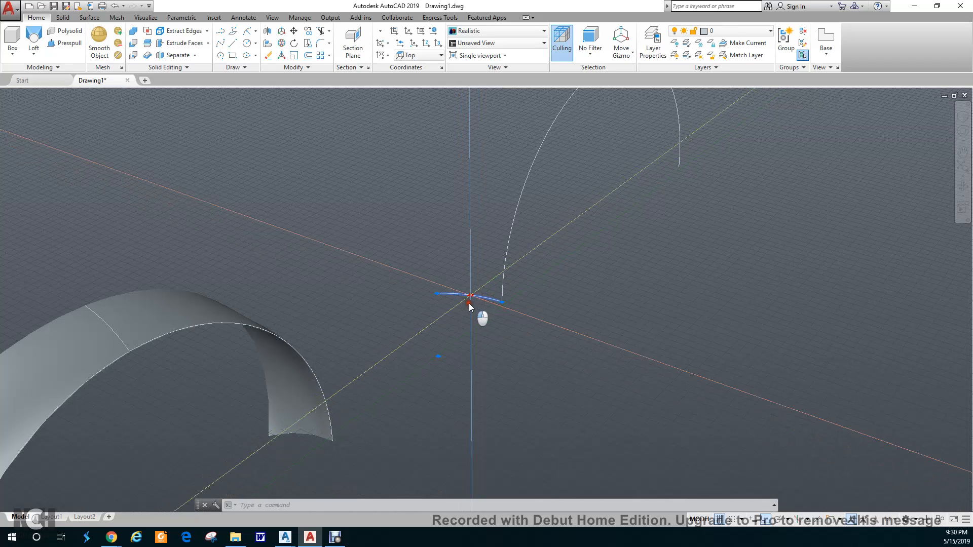
key(Escape)
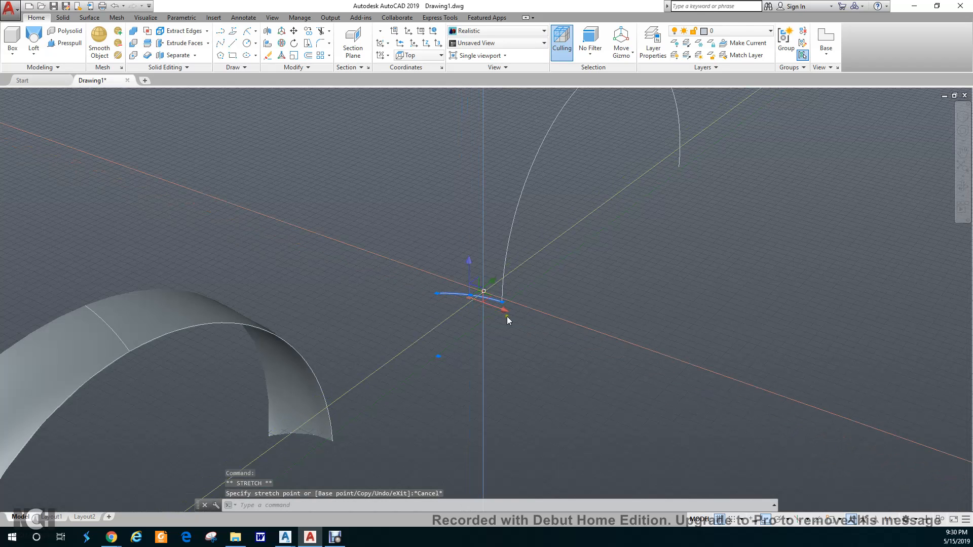
click(571, 328)
key(Escape)
key(Escape)
key(Escape)
key(Escape)
Step: Stretch the midpoint of the radius 6 arc about 0.96 units along 270° so that it bulges to the opposite side
scroll(489, 291, up, 2)
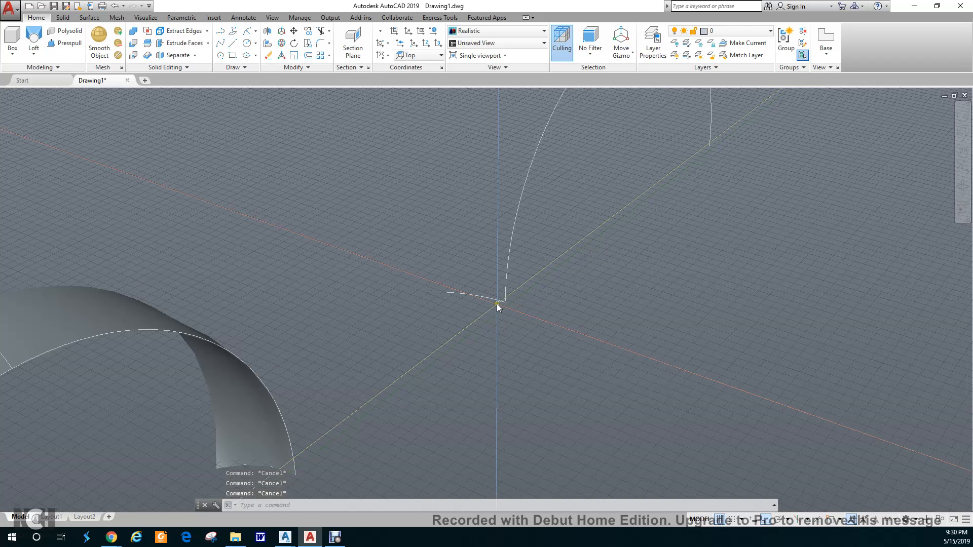
shift+middle_drag(482, 278, 483, 287)
click(501, 301)
click(495, 300)
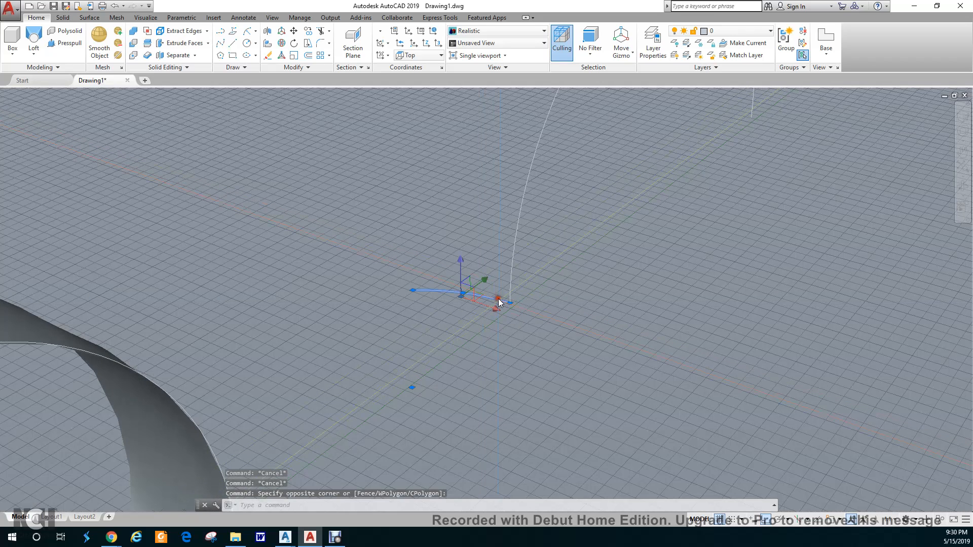
click(463, 293)
key(Escape)
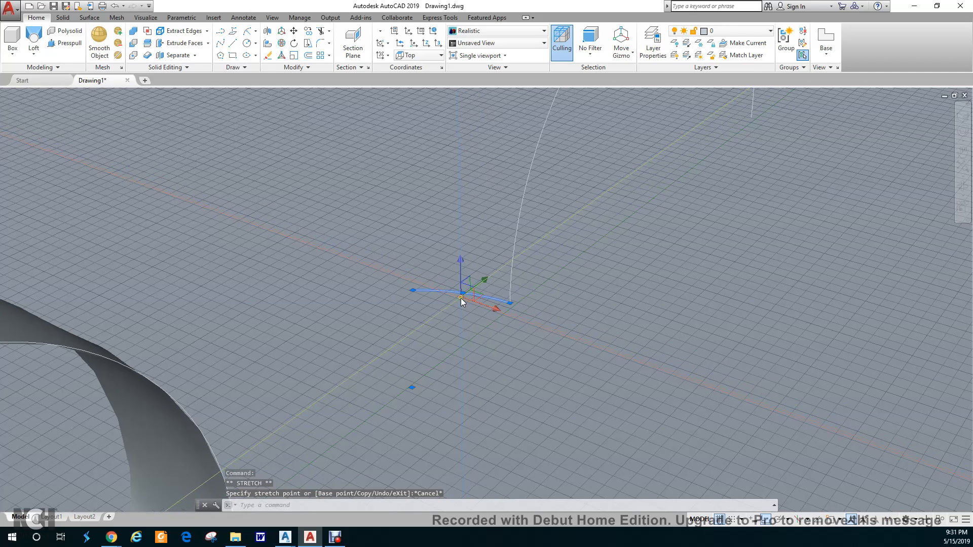
click(461, 296)
click(279, 303)
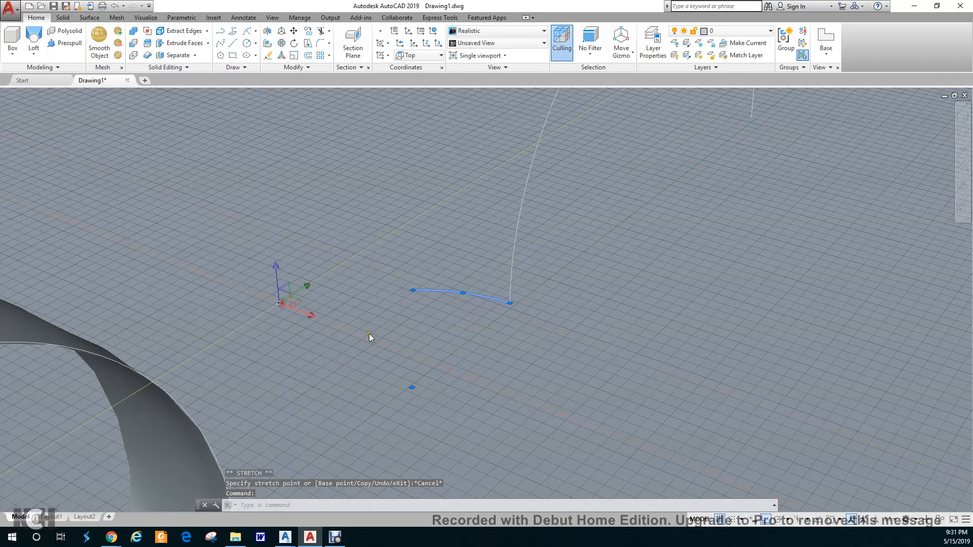
click(463, 292)
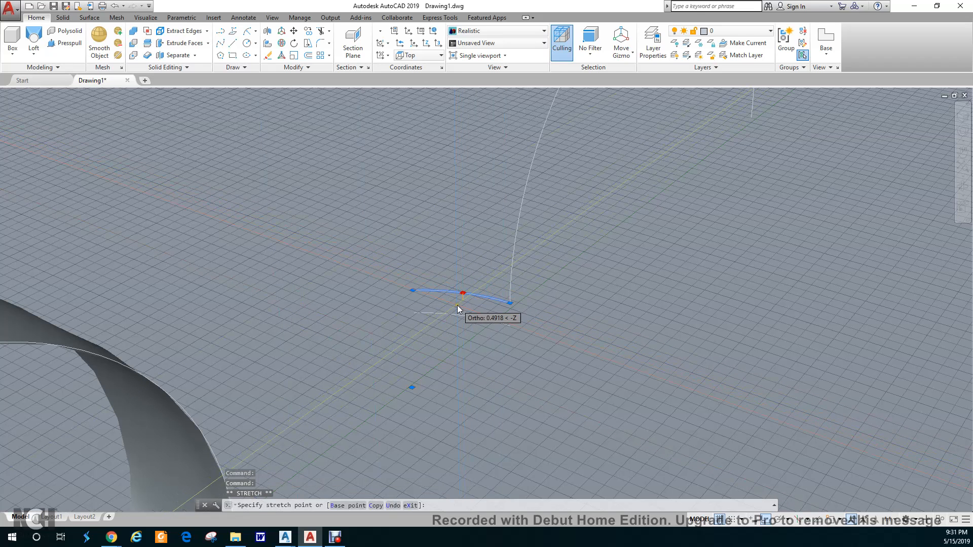
key(Escape)
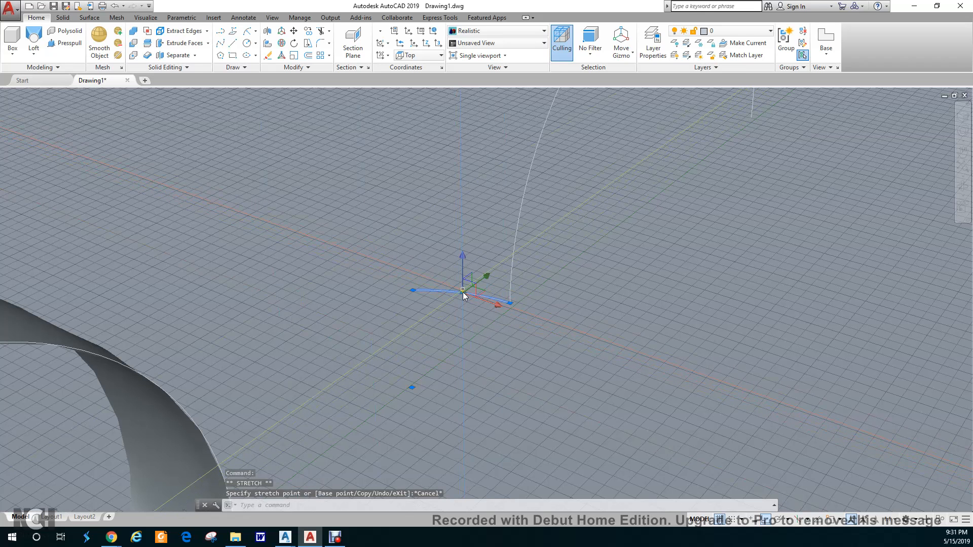
click(463, 293)
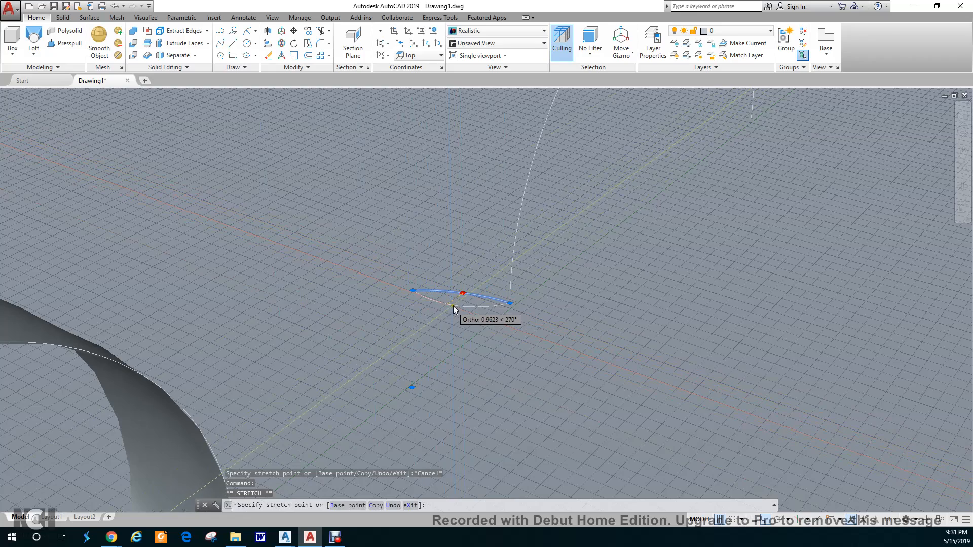
key(Escape)
key(Escape)
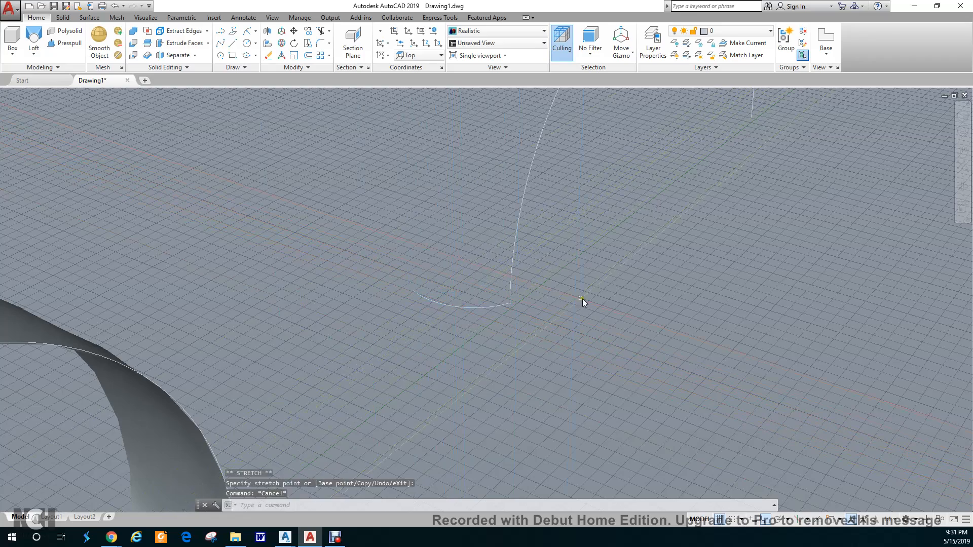
Step: Draw a start-end-radius arc of radius 3 from the rear endpoint of the large arc, ending at a freely picked point
scroll(616, 253, down, 1)
middle_drag(616, 253, 491, 354)
middle_drag(610, 253, 509, 330)
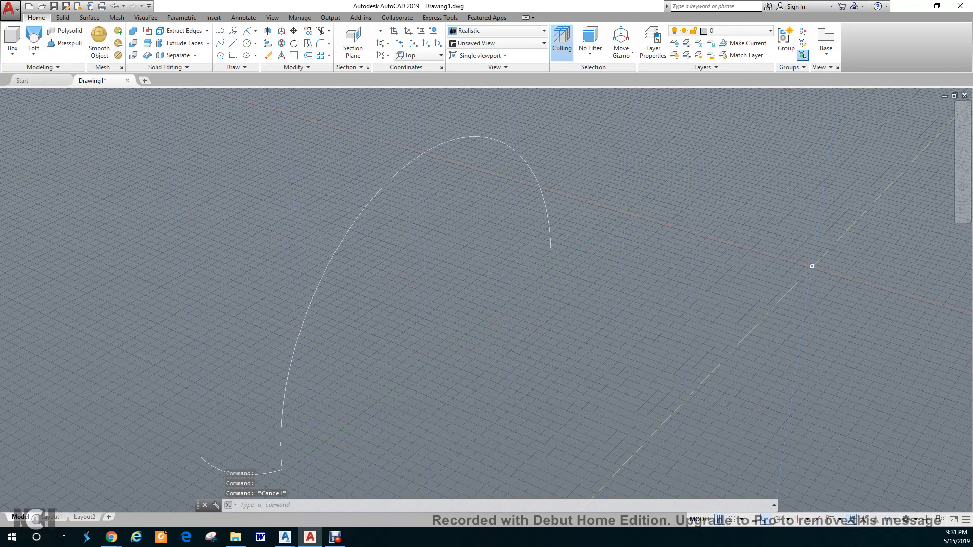
shift+middle_drag(643, 369, 740, 291)
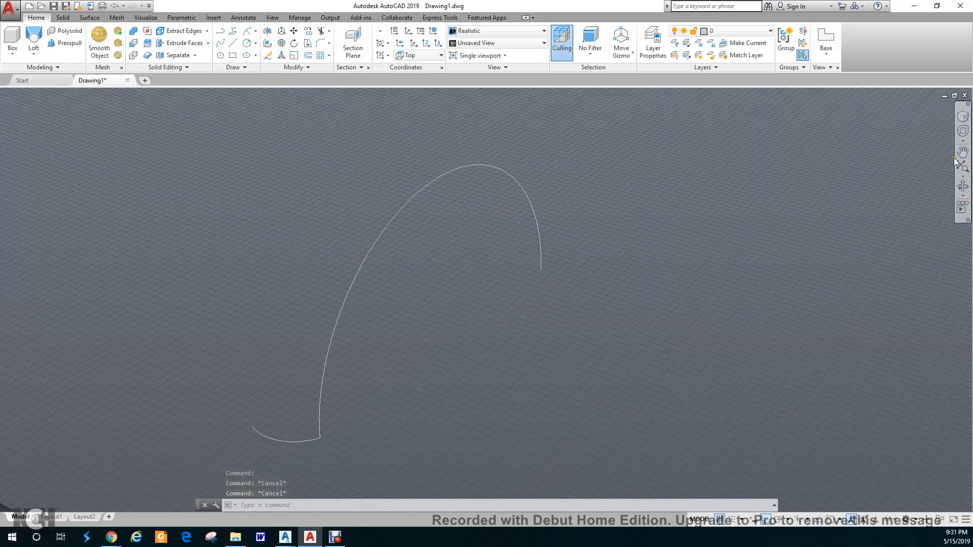
click(960, 184)
drag(678, 267, 563, 293)
key(Escape)
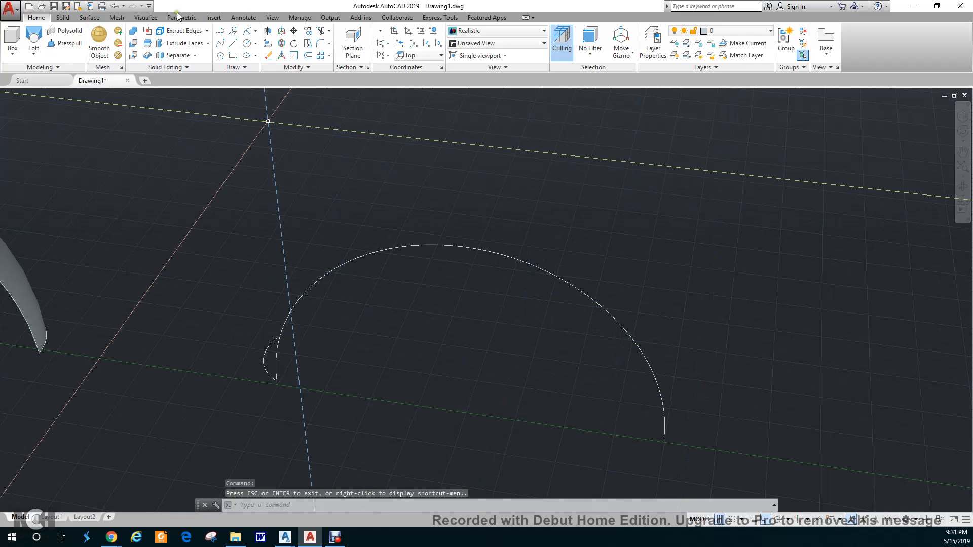
click(248, 33)
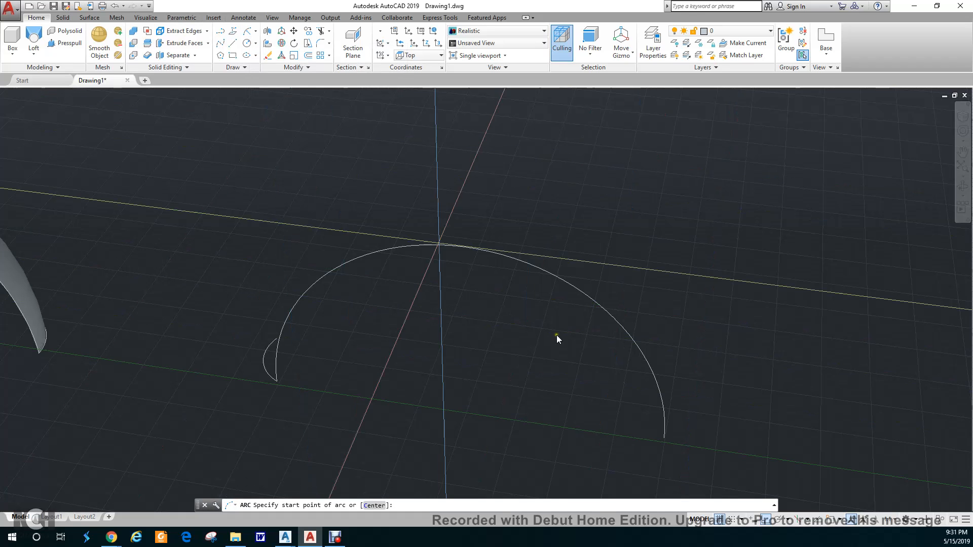
text(end)
key(Return)
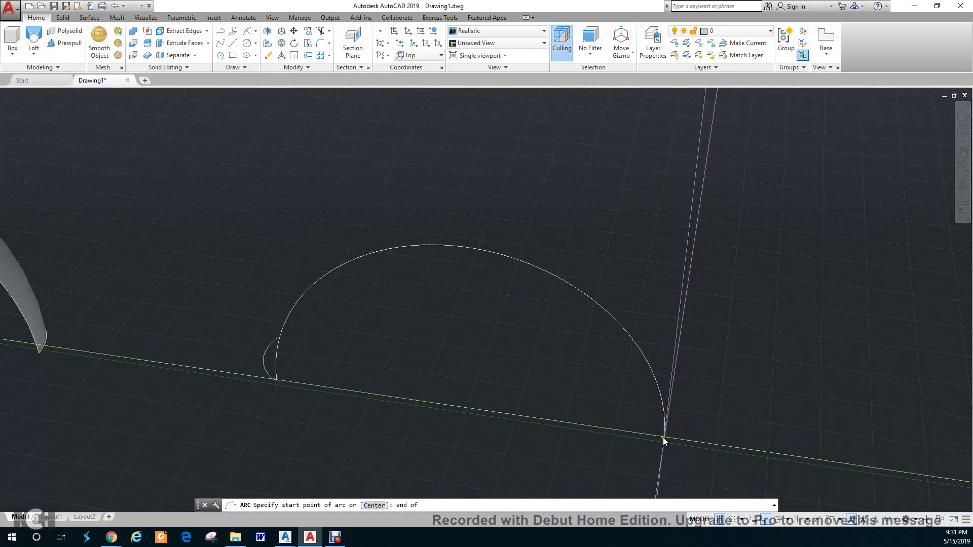
click(662, 438)
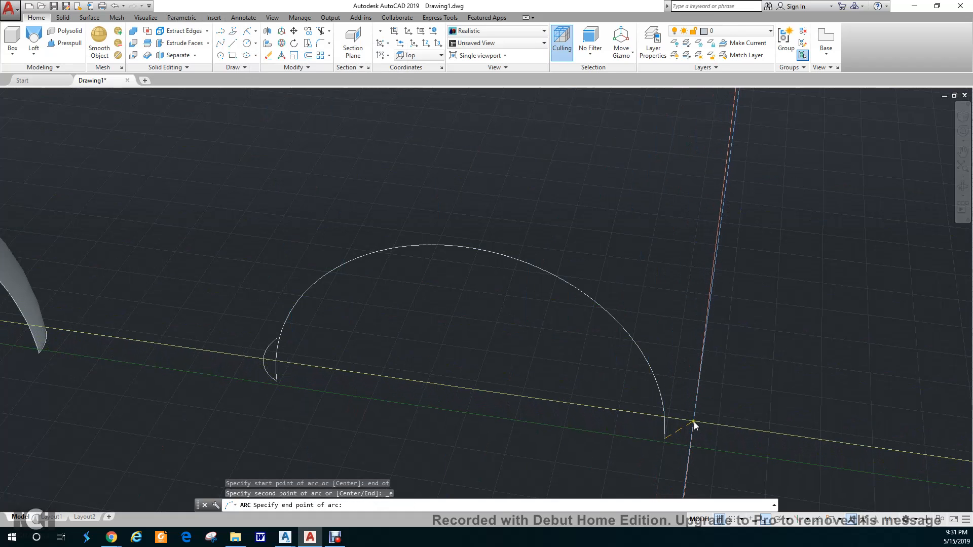
click(693, 422)
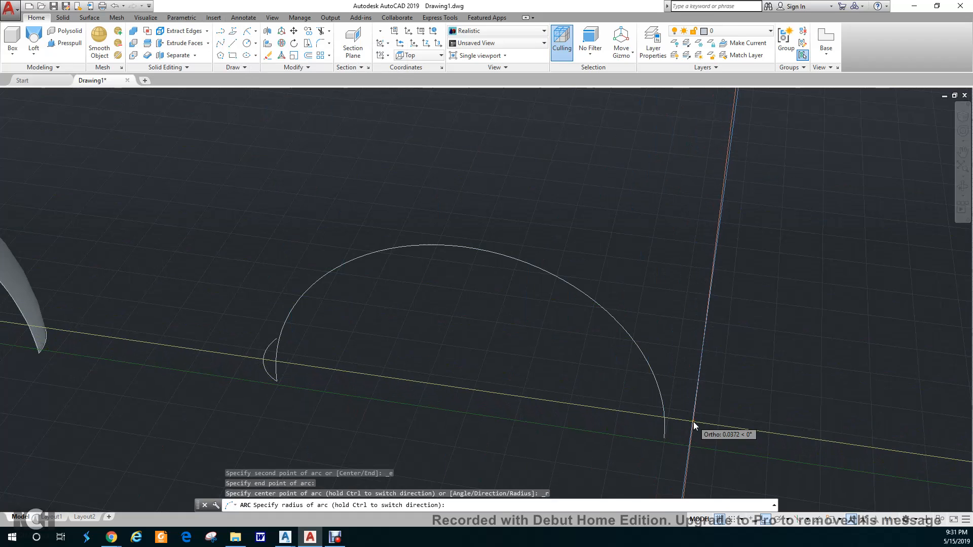
text(3)
key(Return)
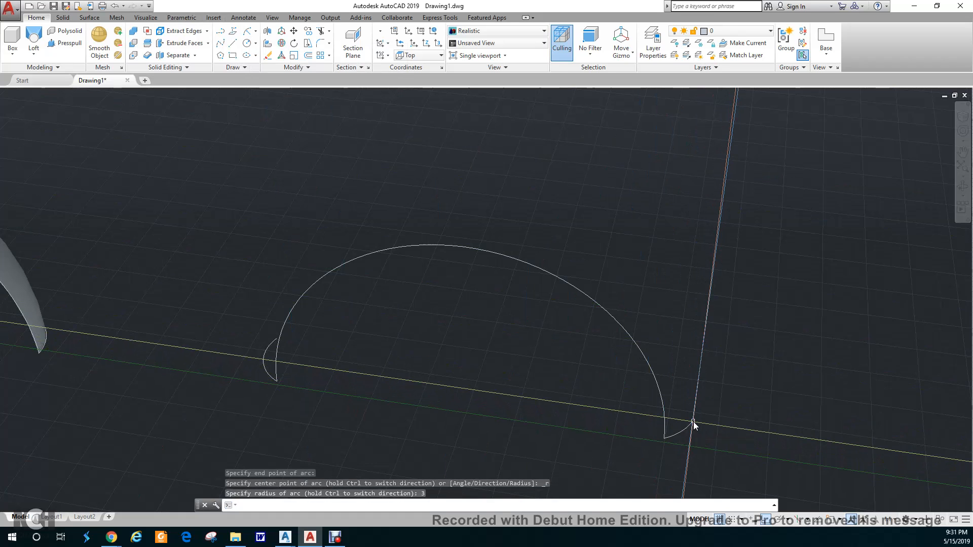
key(Escape)
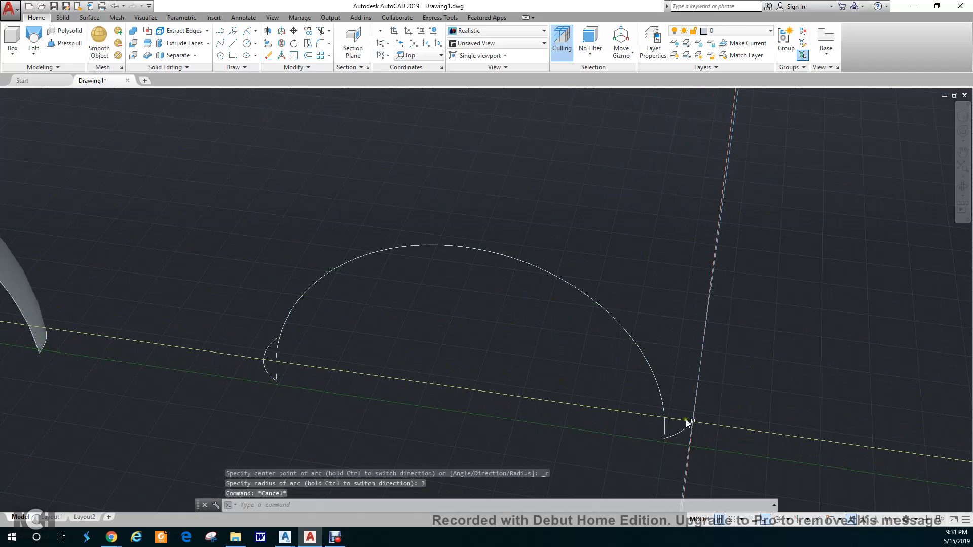
Step: Set the coordinate system to Front, with the large arc and both end profile arcs in view
click(963, 185)
drag(775, 302, 623, 449)
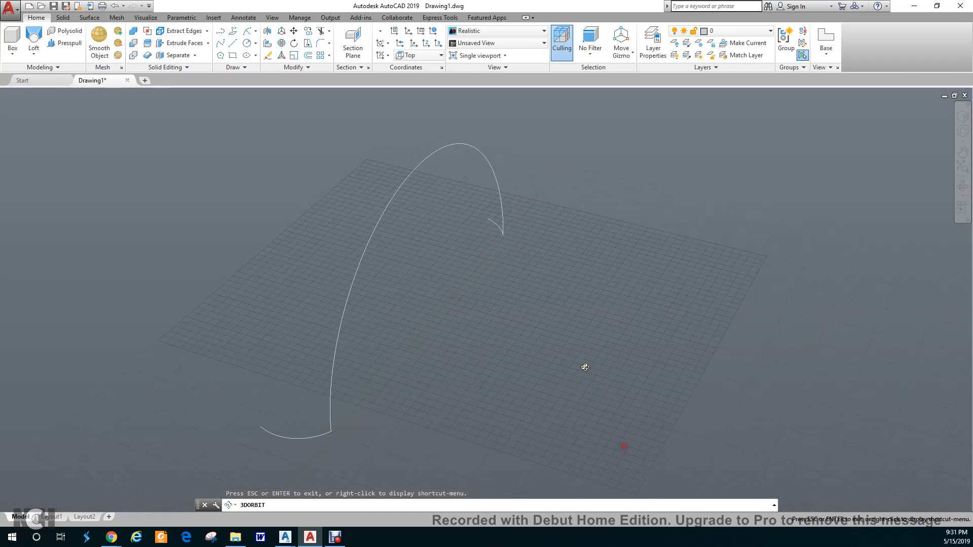
key(Escape)
drag(433, 154, 475, 92)
click(439, 56)
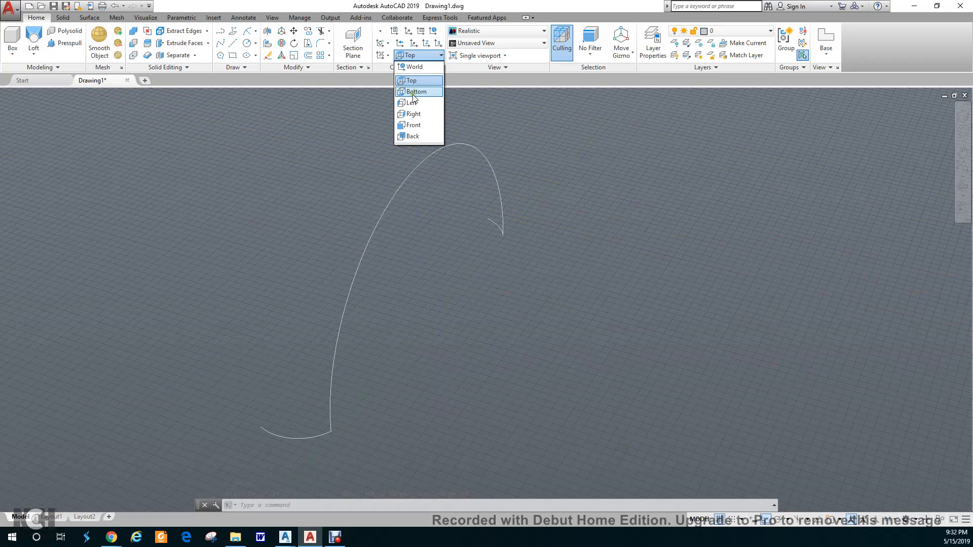
click(419, 125)
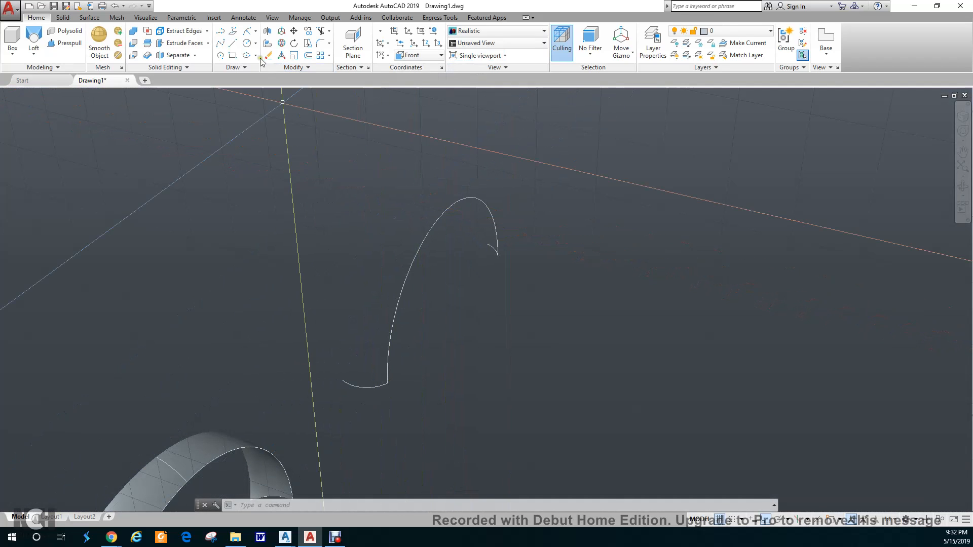
Step: Draw a start-end-radius arc of radius 4 from the midpoint of the large arc, ending at a freely picked point
click(248, 31)
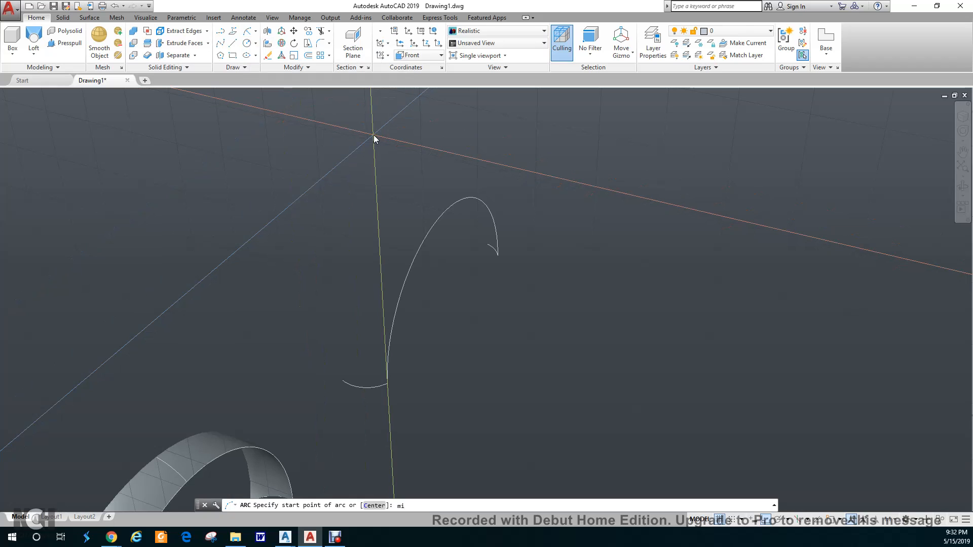
text(mid)
key(Return)
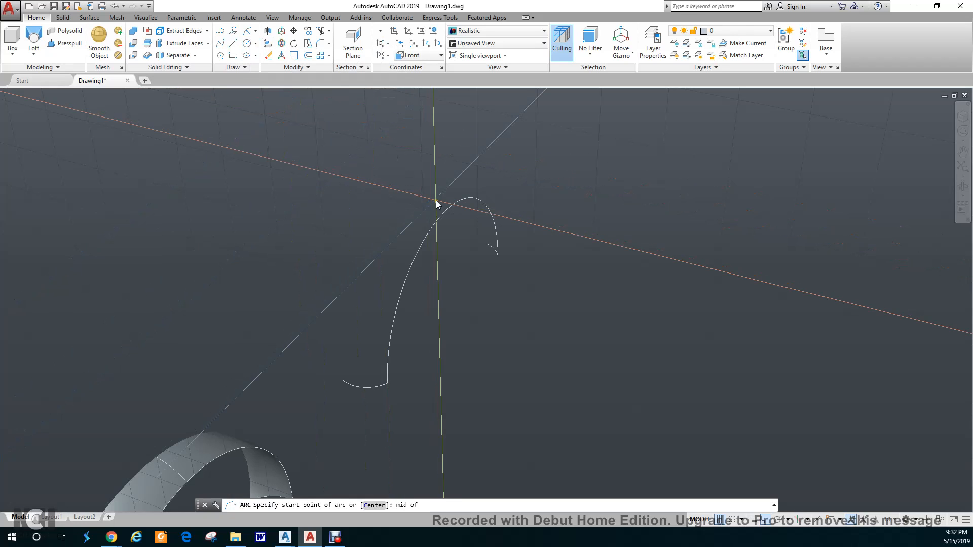
click(442, 214)
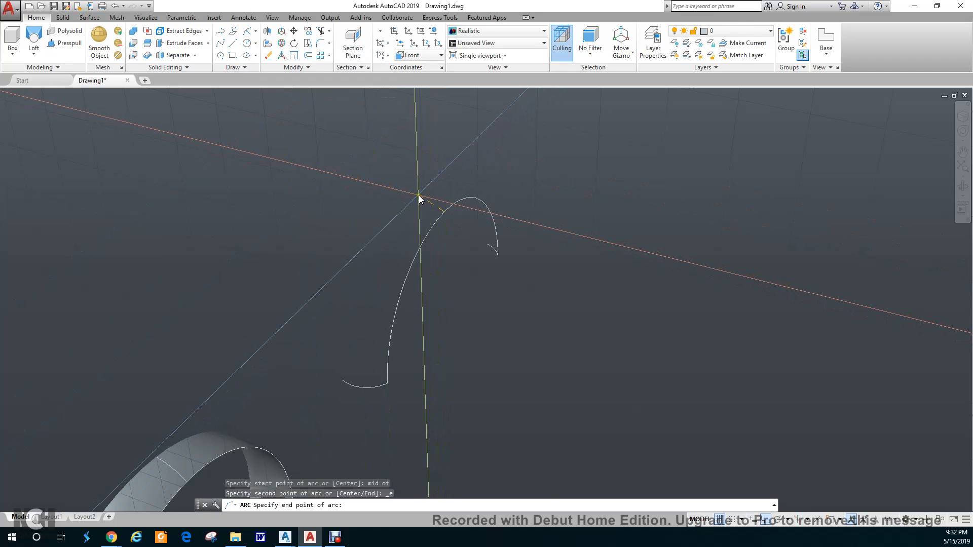
click(417, 194)
text(4)
key(Return)
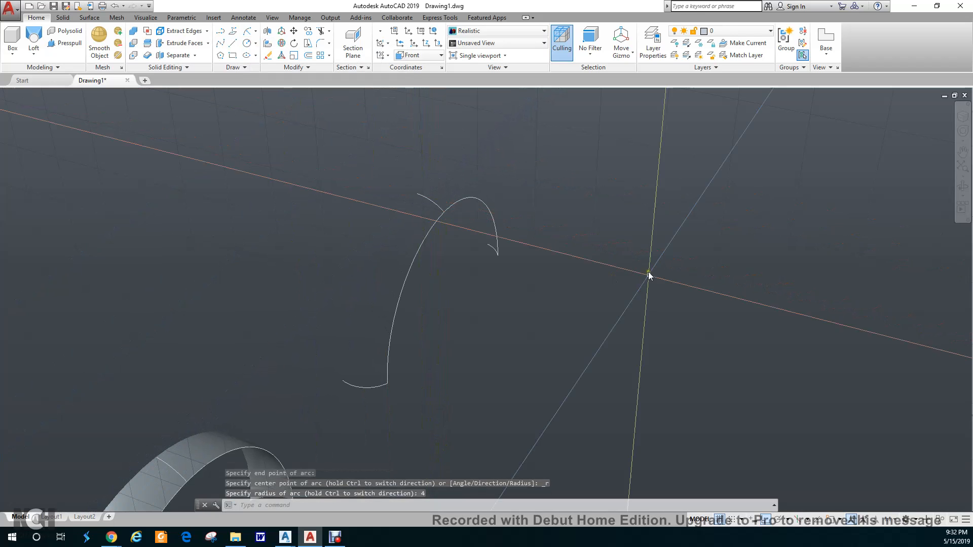
key(Escape)
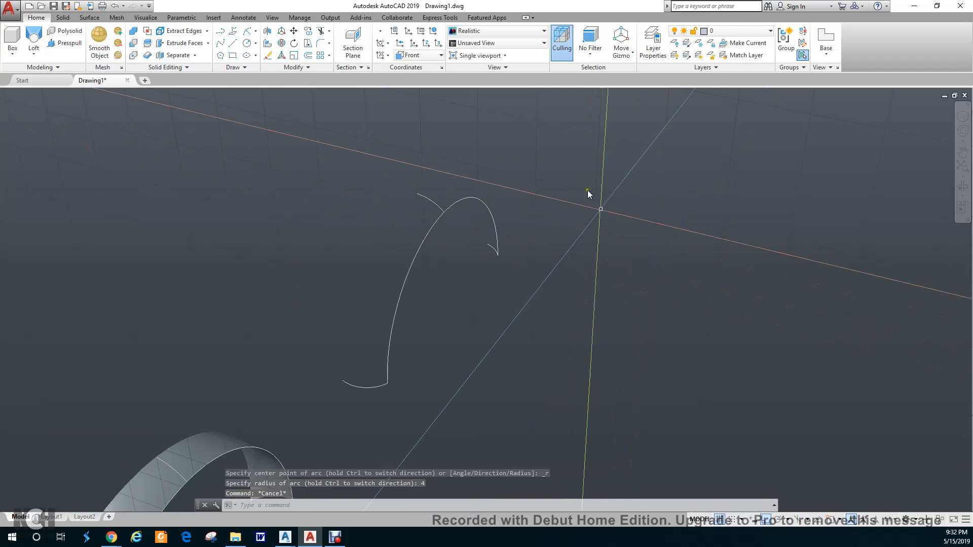
Step: Set the coordinate system back to World, keeping the path and profile arcs in view
click(442, 55)
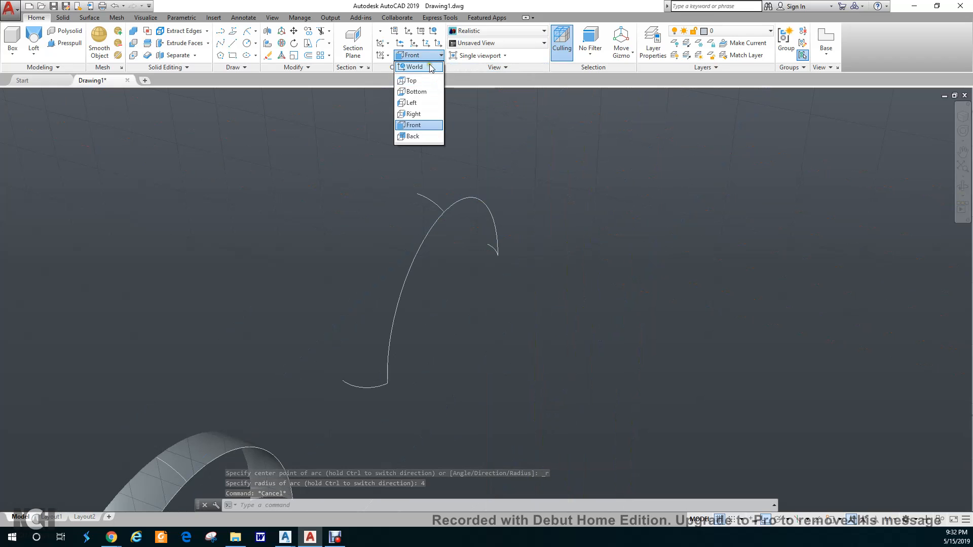
click(429, 67)
scroll(540, 257, down, 1)
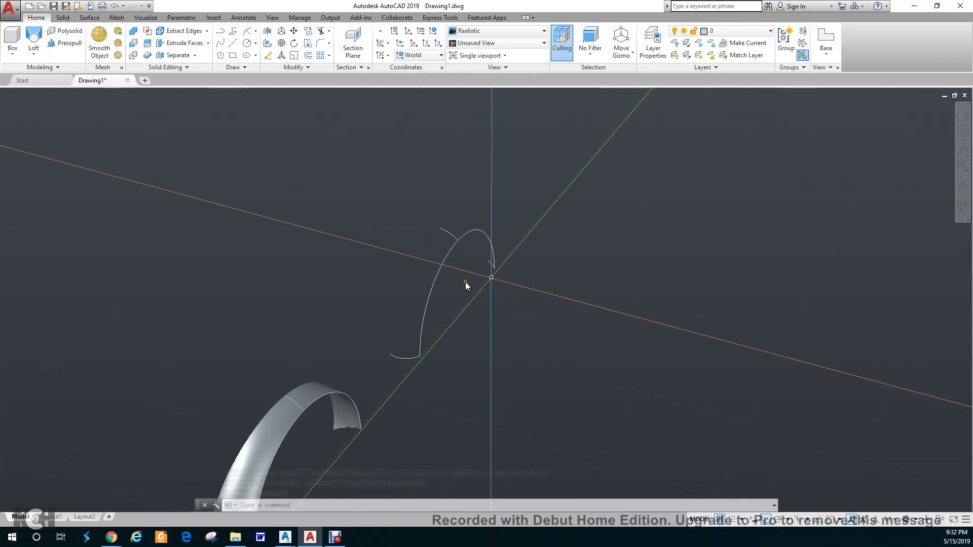
Step: Loft through the radius 6 front, radius 4 middle and radius 3 rear arcs in that order, using the large radius 10 arc as path
middle_drag(513, 291, 568, 302)
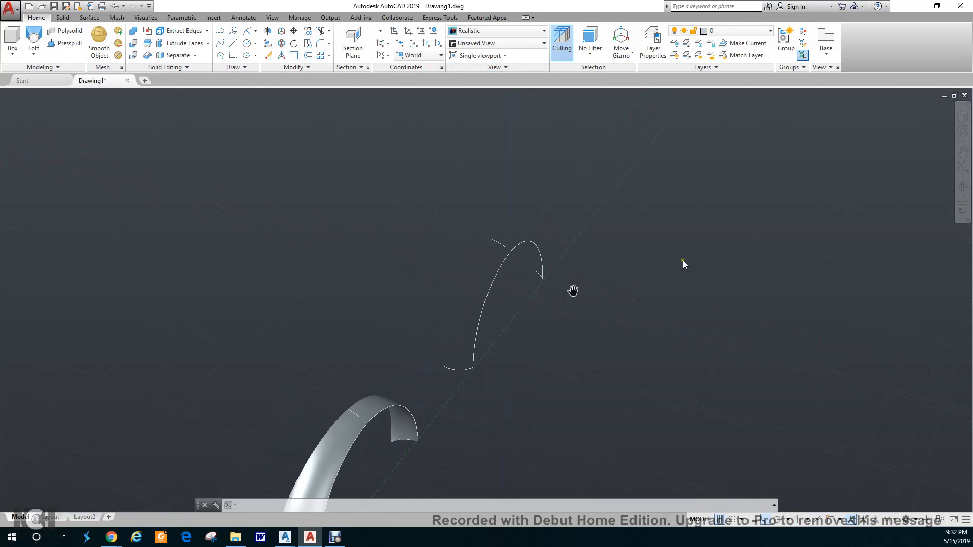
click(961, 192)
drag(580, 319, 604, 326)
key(Escape)
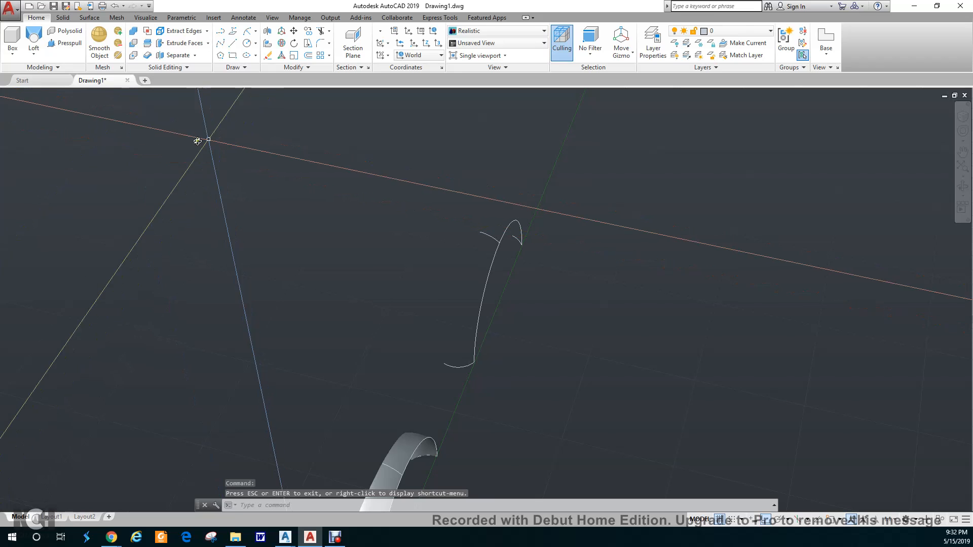
click(35, 37)
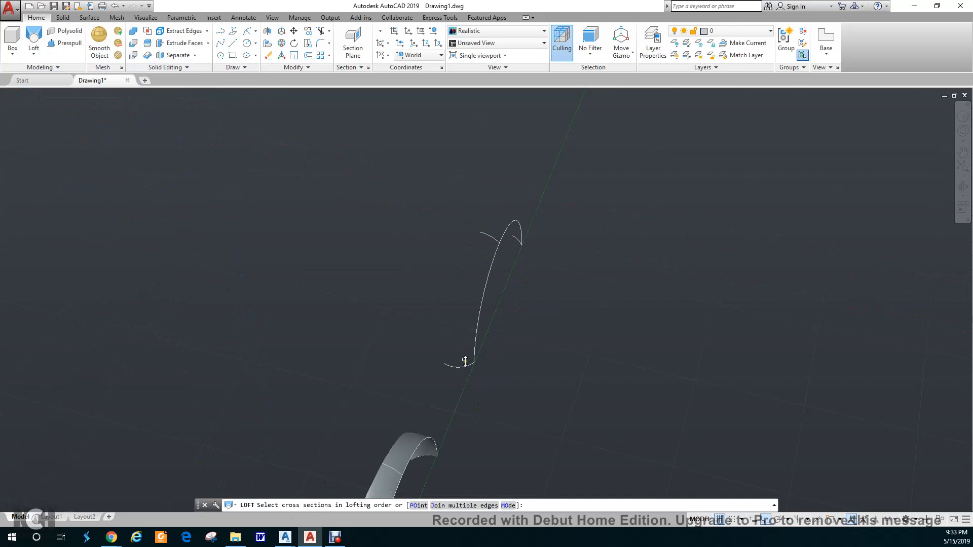
click(489, 235)
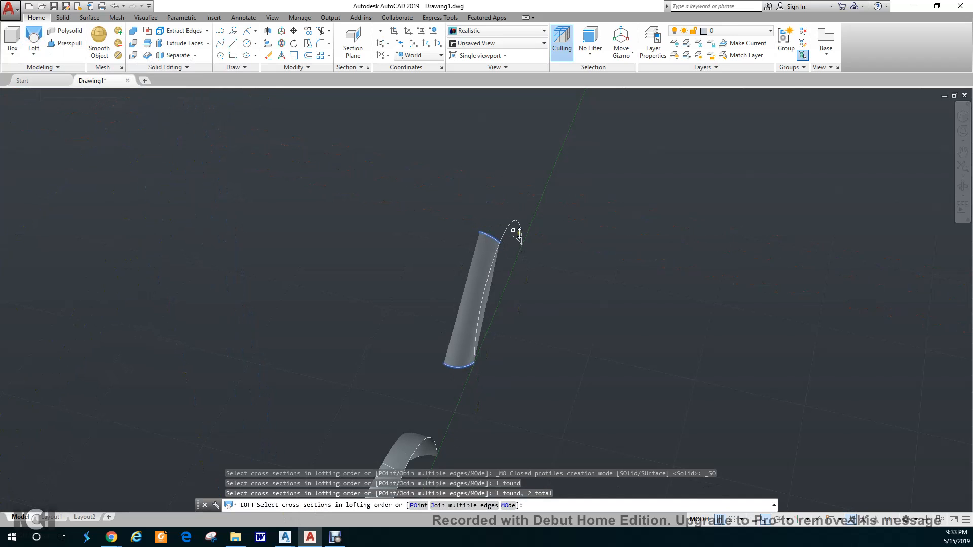
click(515, 233)
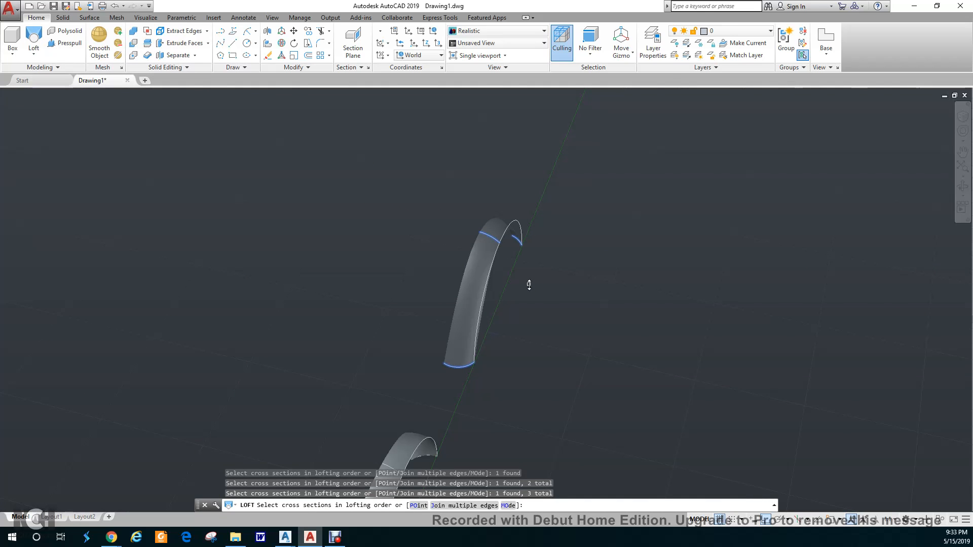
key(Return)
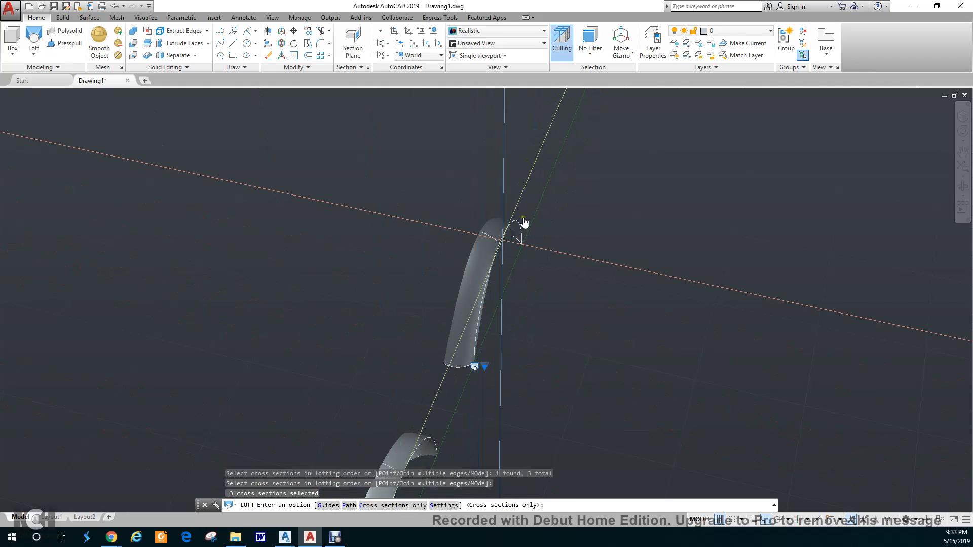
click(349, 505)
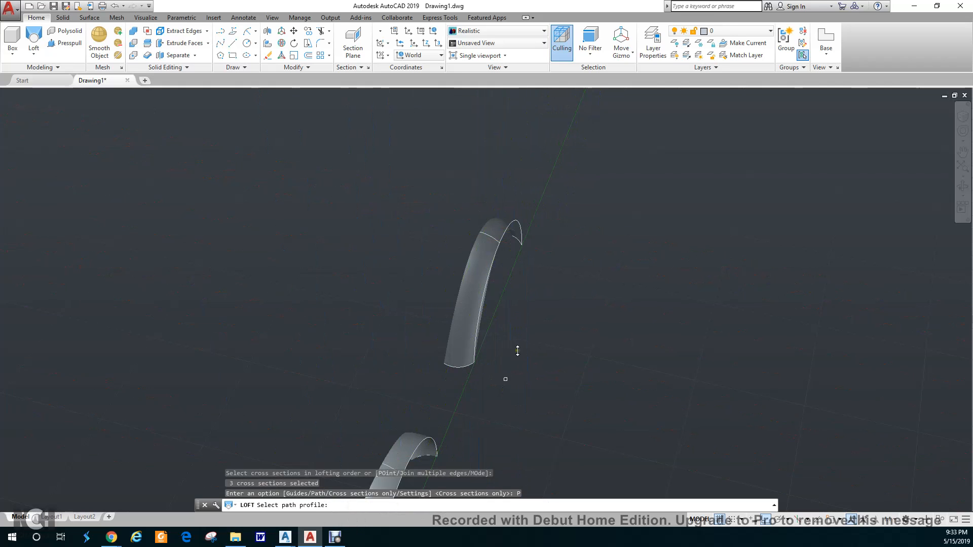
click(517, 221)
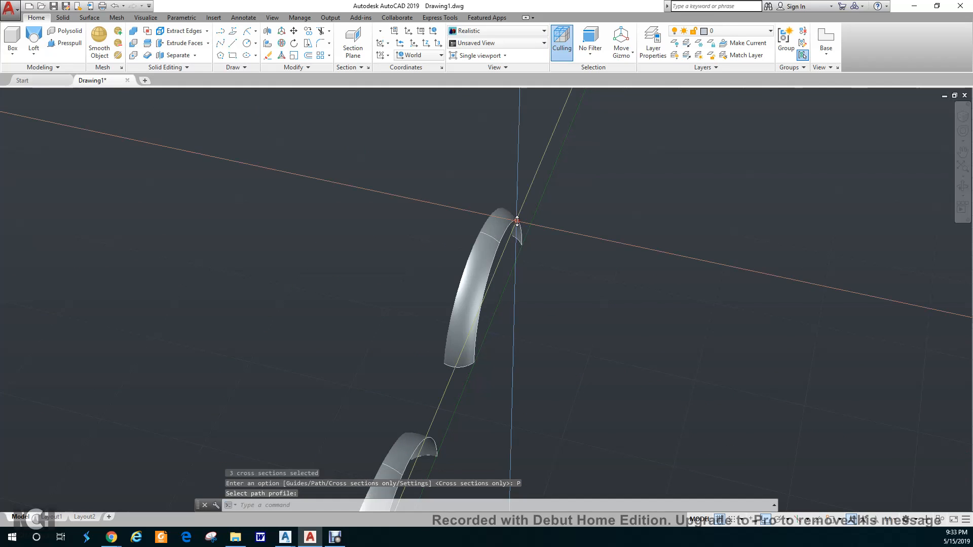
key(Return)
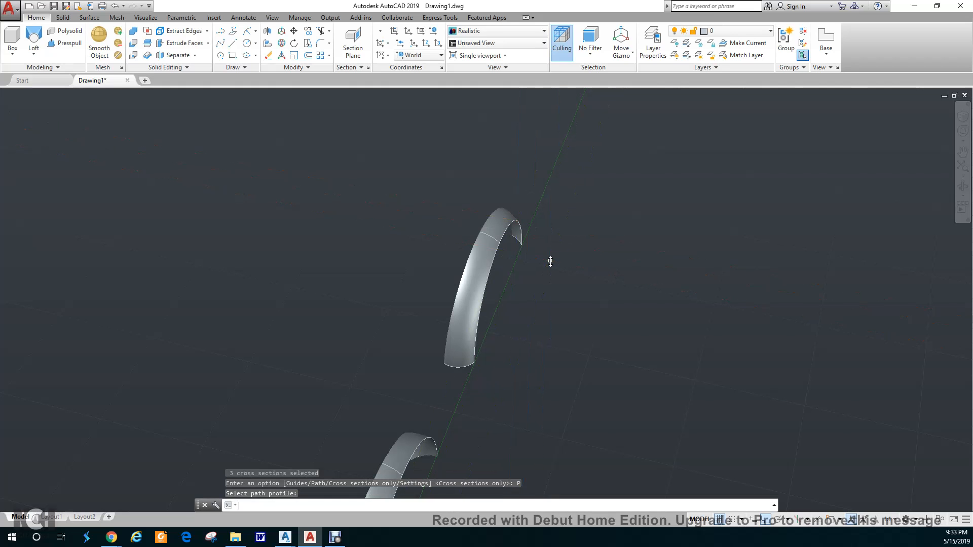
key(Escape)
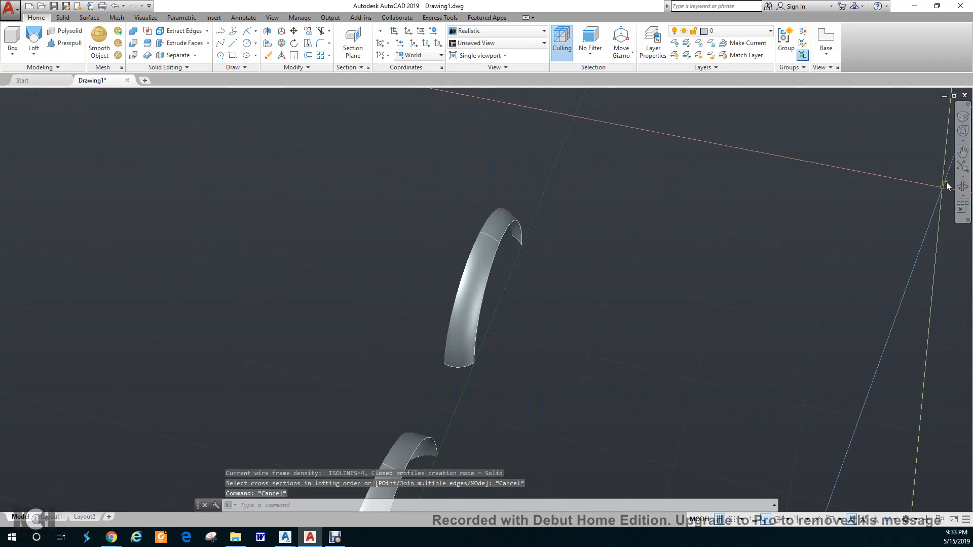
click(964, 188)
drag(571, 311, 470, 386)
key(Escape)
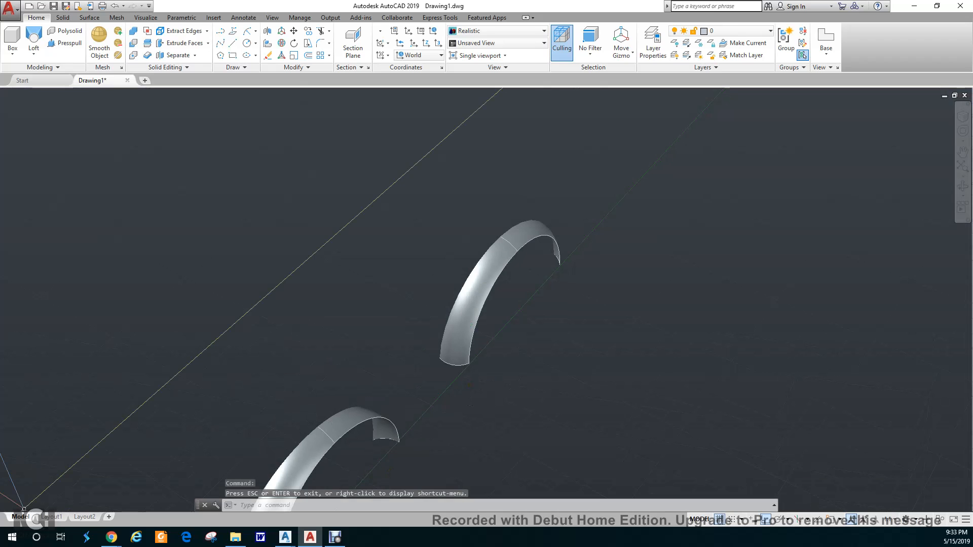